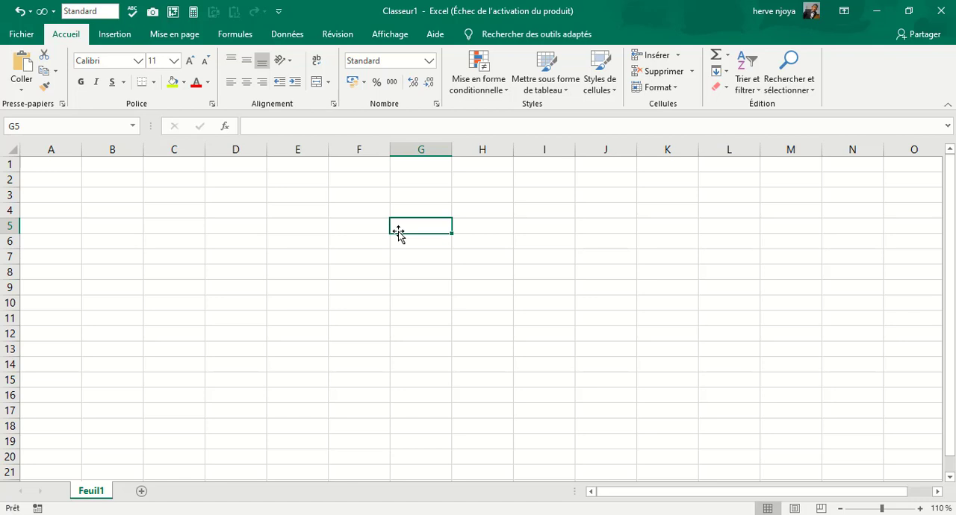
Enter franc in cell C4, 12555 in C5 and the date 01/02/2020 in C6.
{"action": "left_click", "coordinate": [174, 210]}
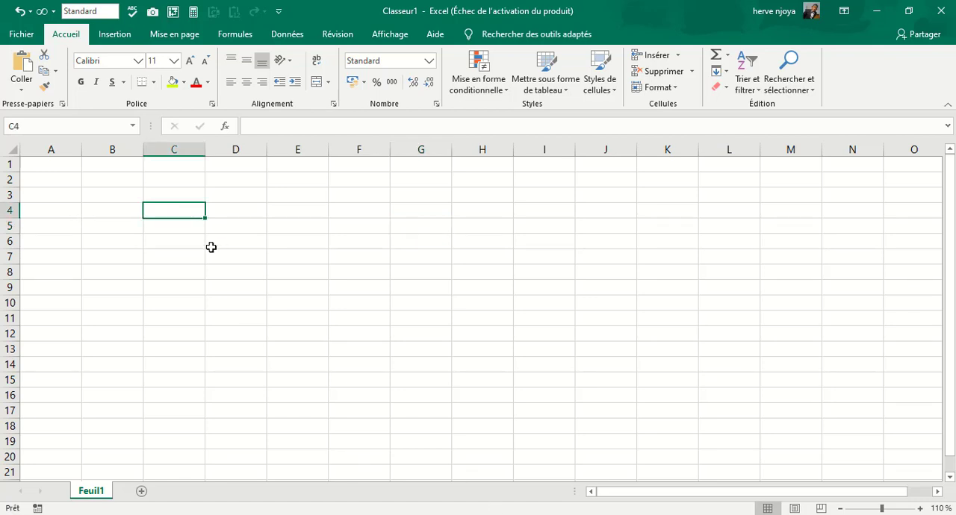
{"action": "type", "text": "franc"}
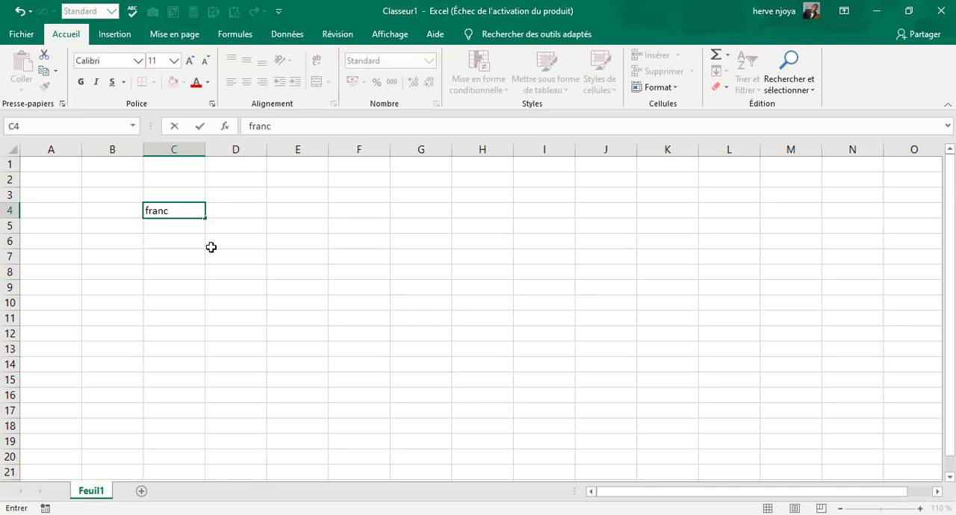
{"action": "key", "text": "Return"}
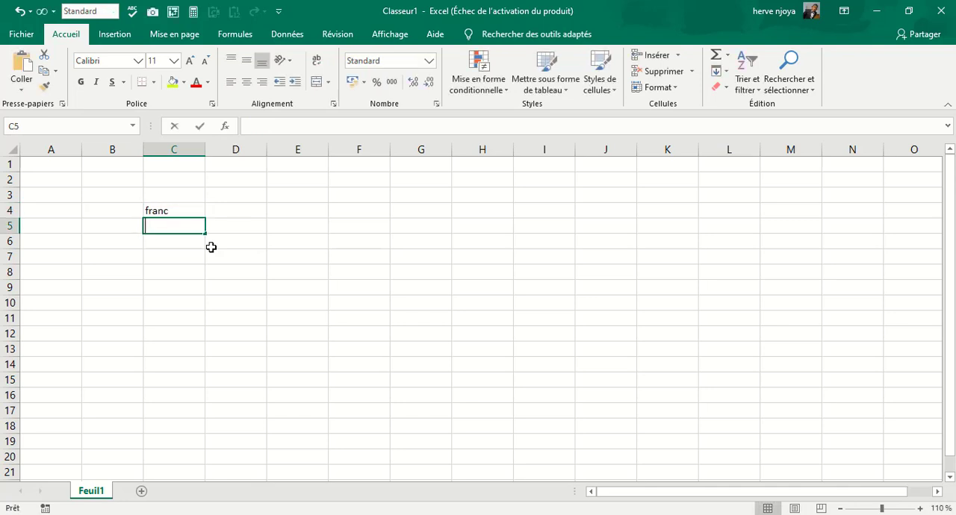
{"action": "type", "text": "12555"}
{"action": "key", "text": "Return"}
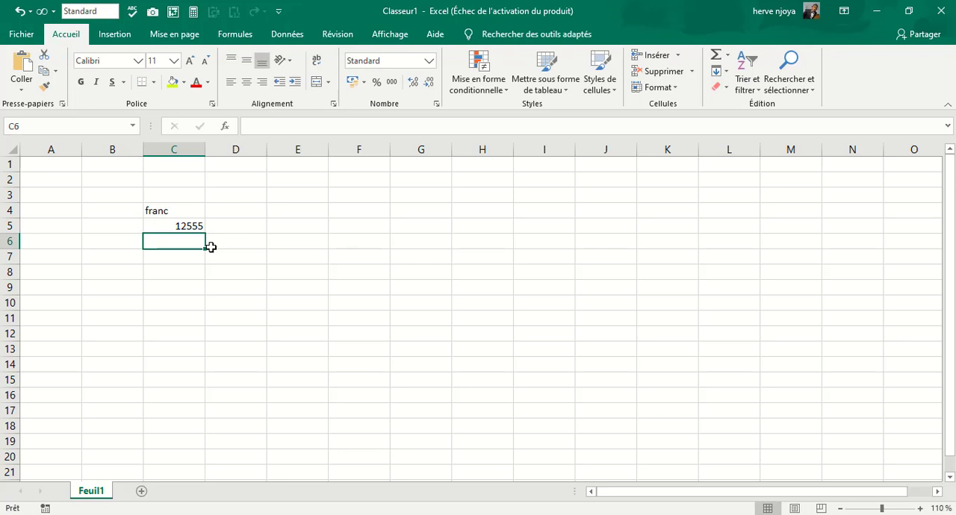
{"action": "type", "text": "01/02/2020"}
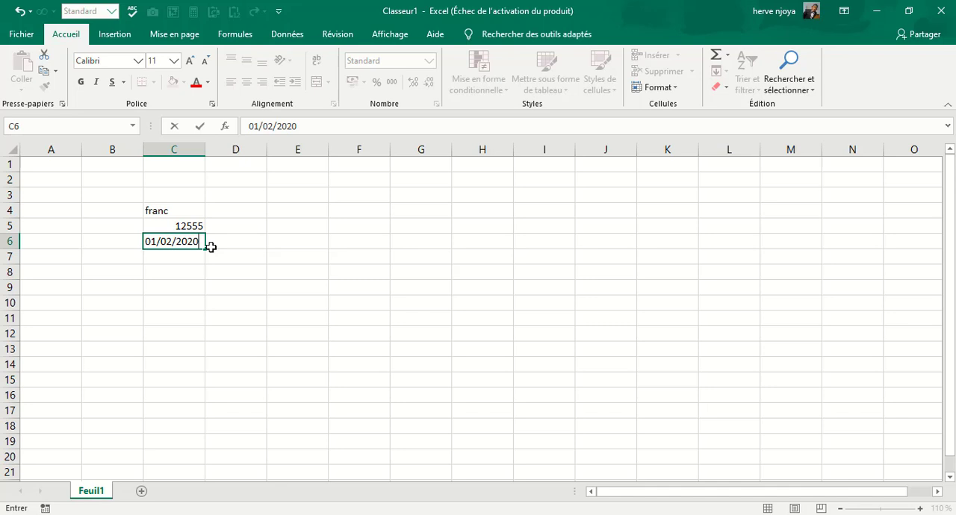
{"action": "key", "text": "Return"}
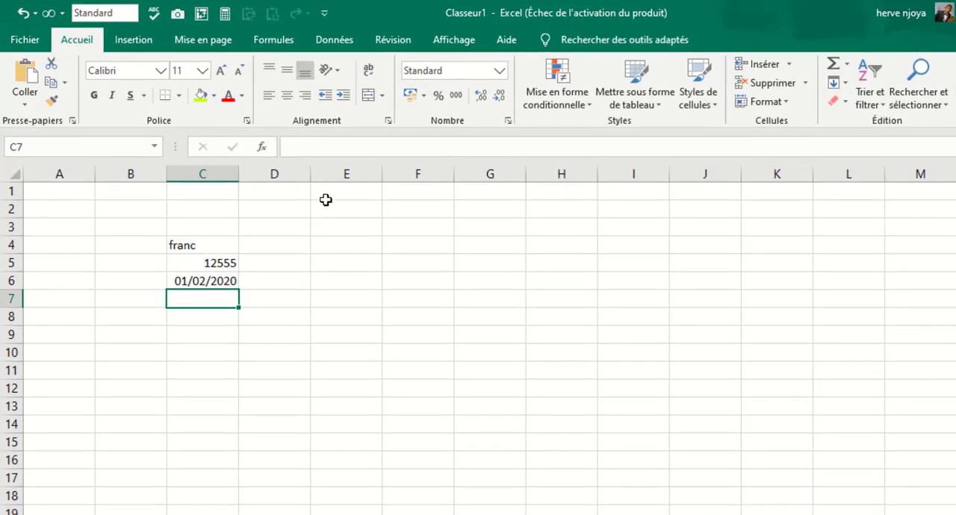
Enter the weekday lundi in cell E3.
{"action": "left_click", "coordinate": [335, 230]}
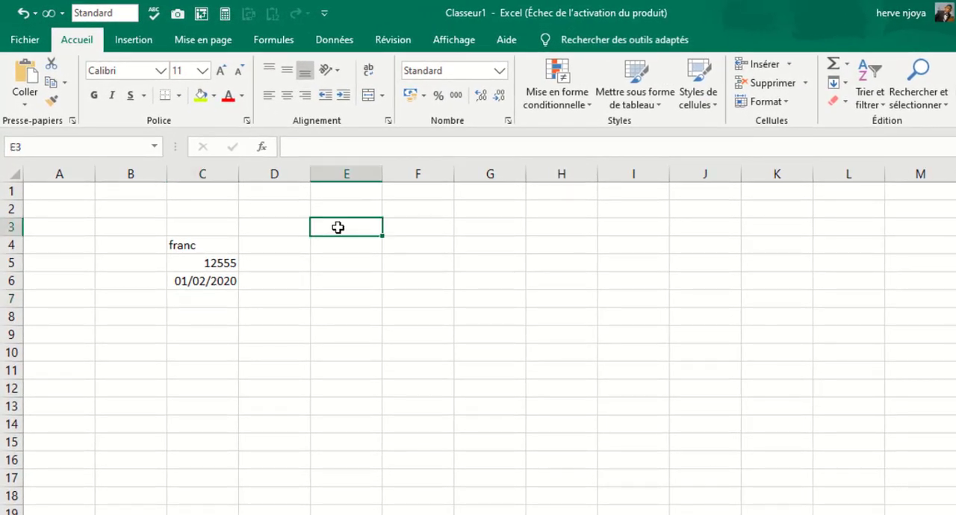
{"action": "type", "text": "lundi"}
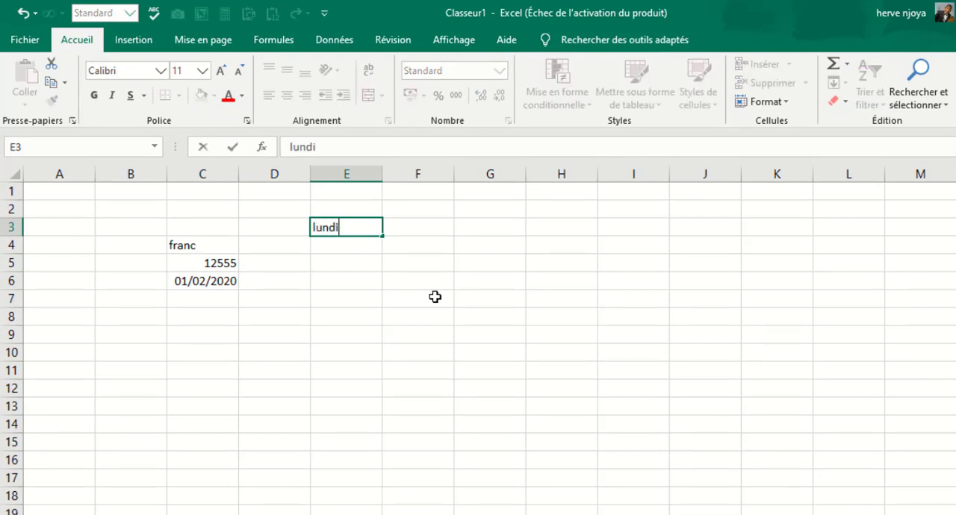
{"action": "key", "text": "Return"}
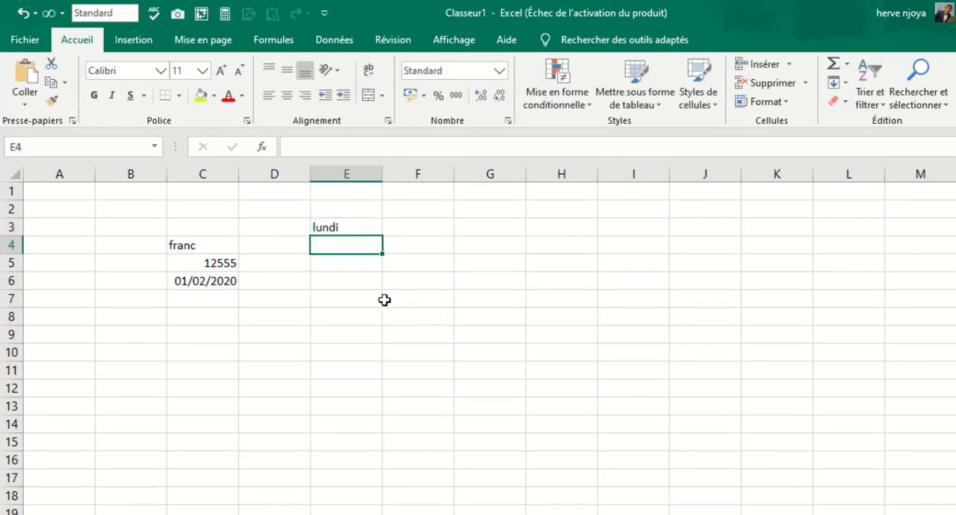
Fill the weekday series from lundi in E3 down column E to E11.
{"action": "left_click", "coordinate": [368, 228]}
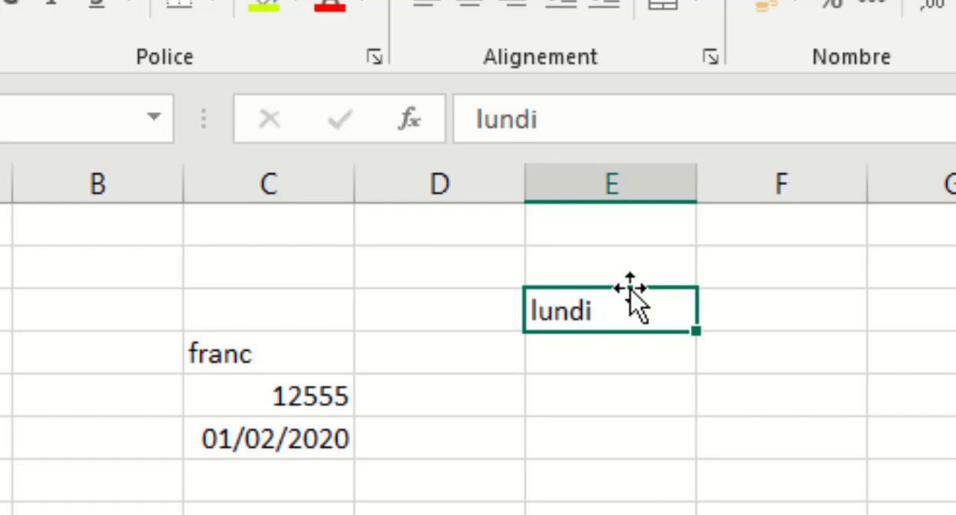
{"action": "left_click_drag", "start_coordinate": [629, 289], "coordinate": [762, 360]}
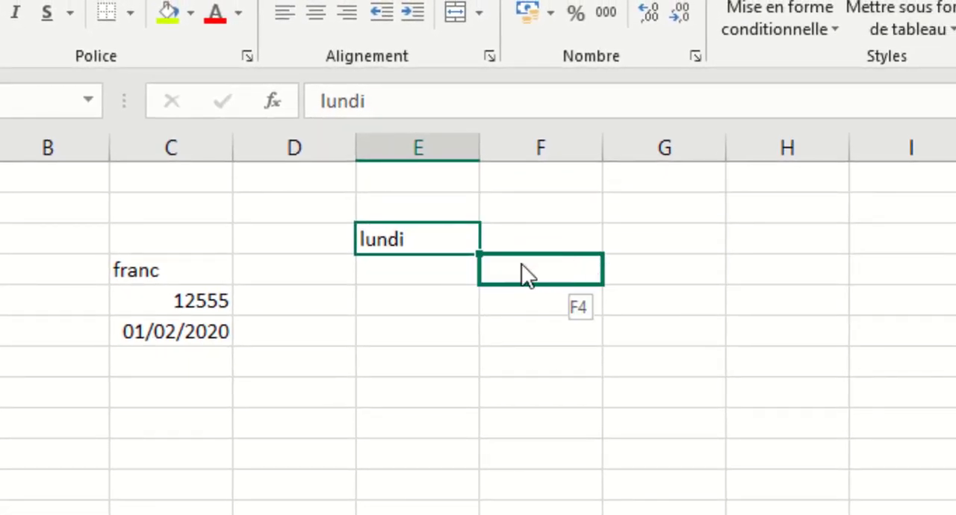
{"action": "left_click_drag", "start_coordinate": [521, 263], "coordinate": [427, 246]}
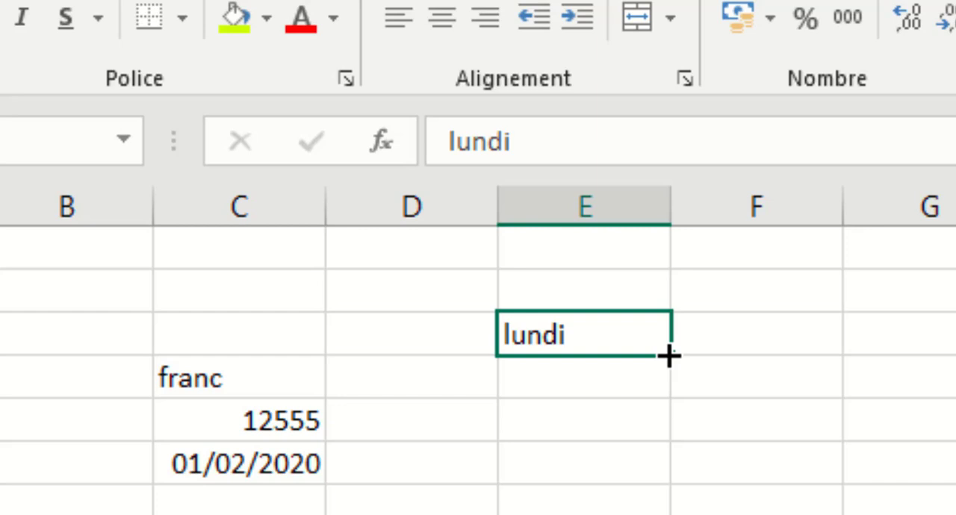
{"action": "left_click_drag", "start_coordinate": [669, 357], "coordinate": [670, 400]}
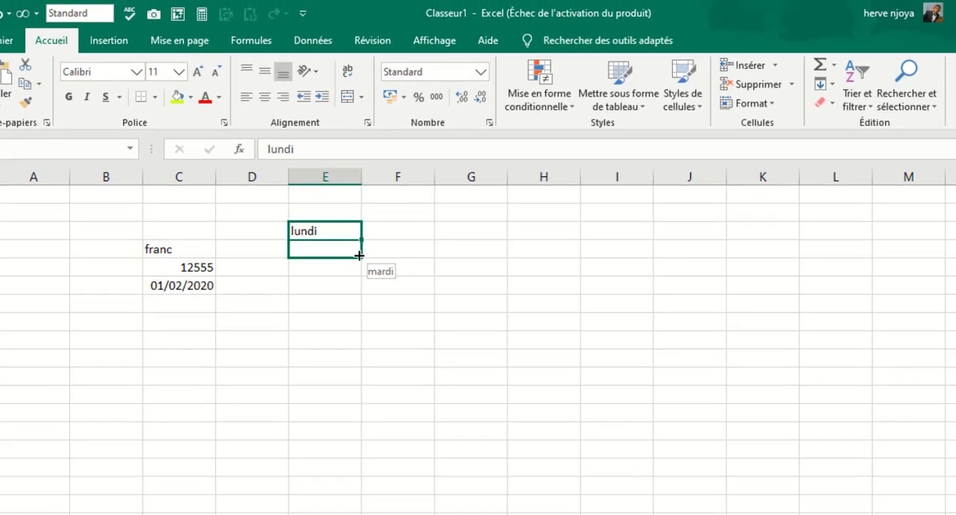
{"action": "left_click_drag", "start_coordinate": [359, 257], "coordinate": [347, 391]}
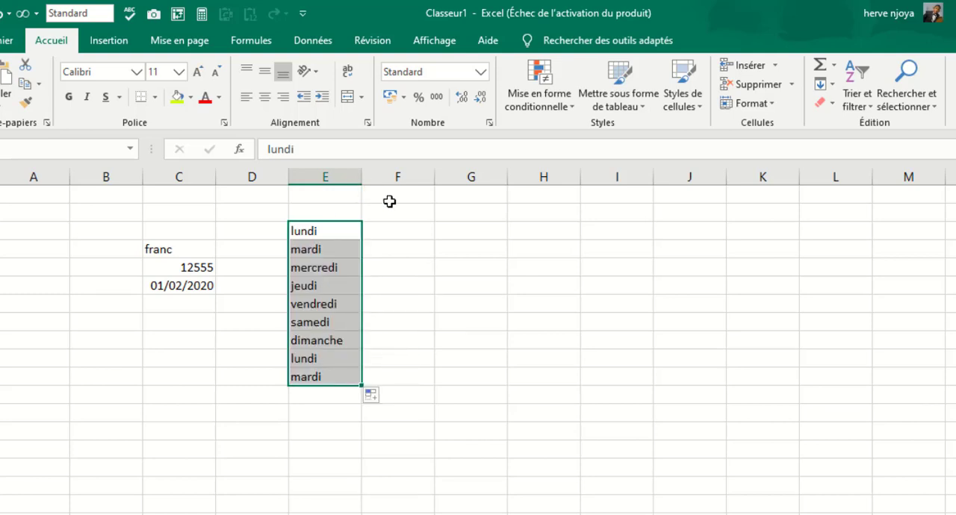
Fill the weekday series from lundi in E3 across row 3 to M3.
{"action": "left_click", "coordinate": [313, 242]}
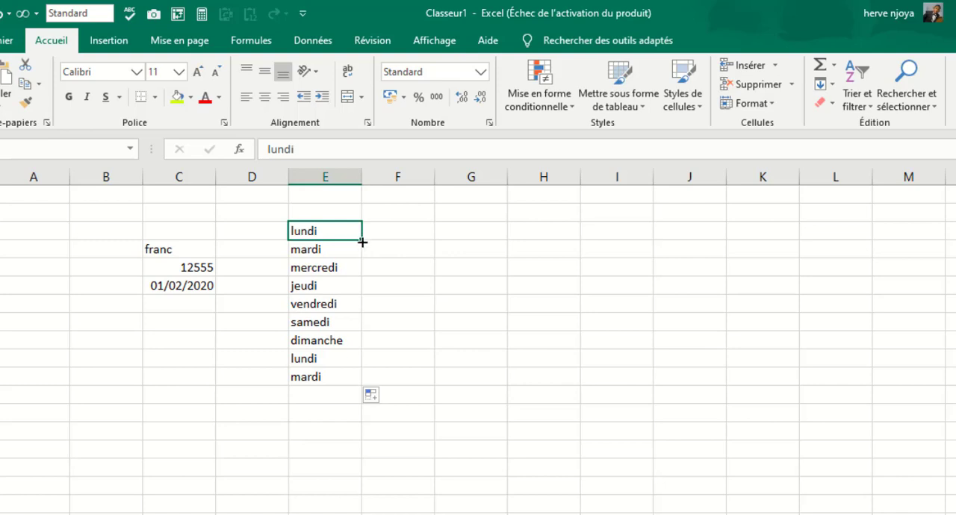
{"action": "left_click_drag", "start_coordinate": [363, 242], "coordinate": [950, 238]}
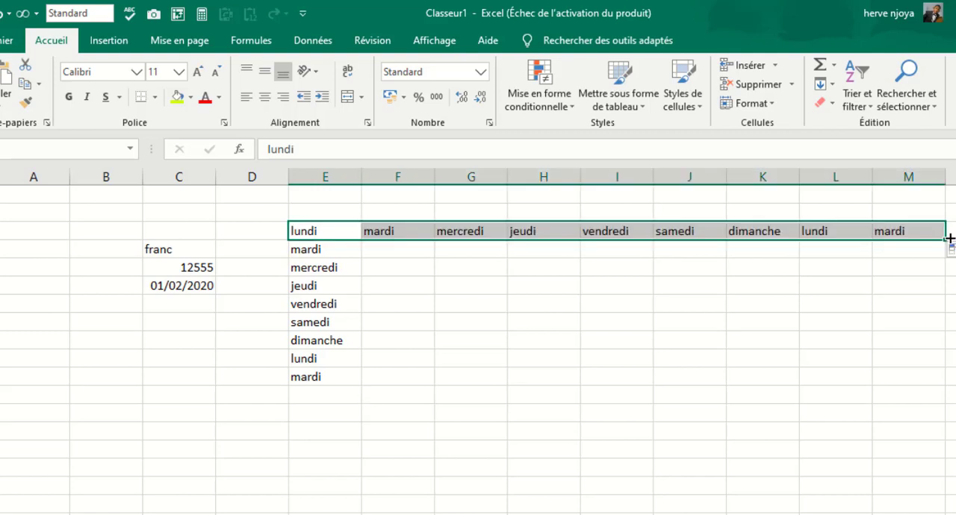
{"action": "left_click", "coordinate": [386, 321]}
Enter janvier in G6 and fill the month series down column G to décembre in G17.
{"action": "left_click", "coordinate": [471, 284]}
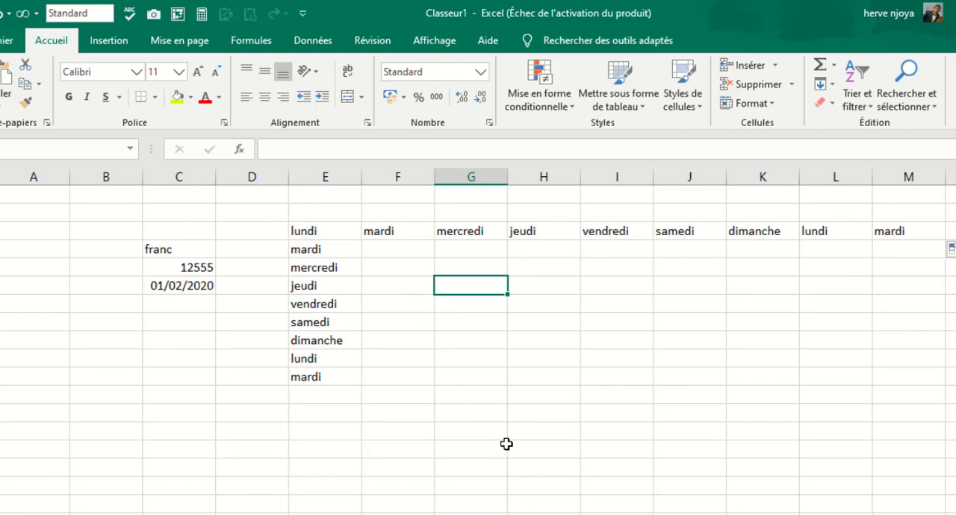
{"action": "type", "text": "janv"}
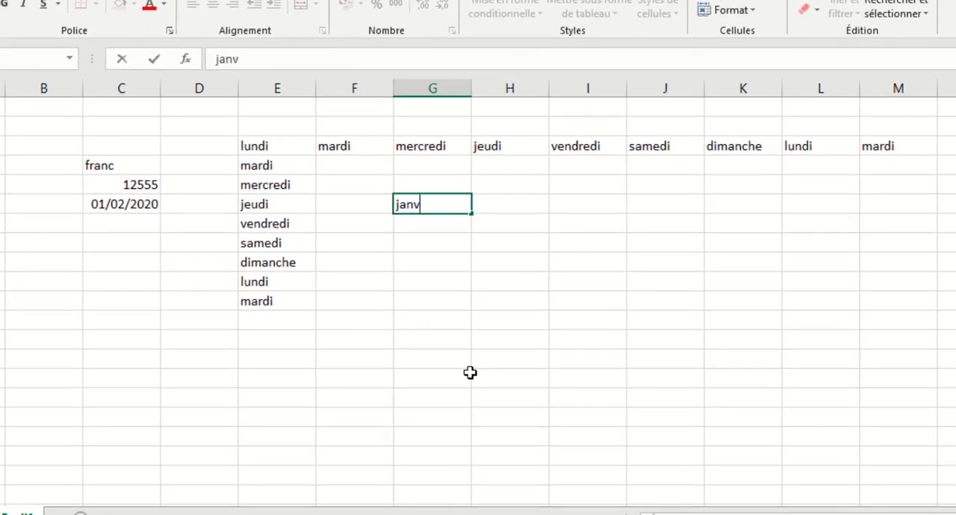
{"action": "type", "text": "ier"}
{"action": "key", "text": "Return"}
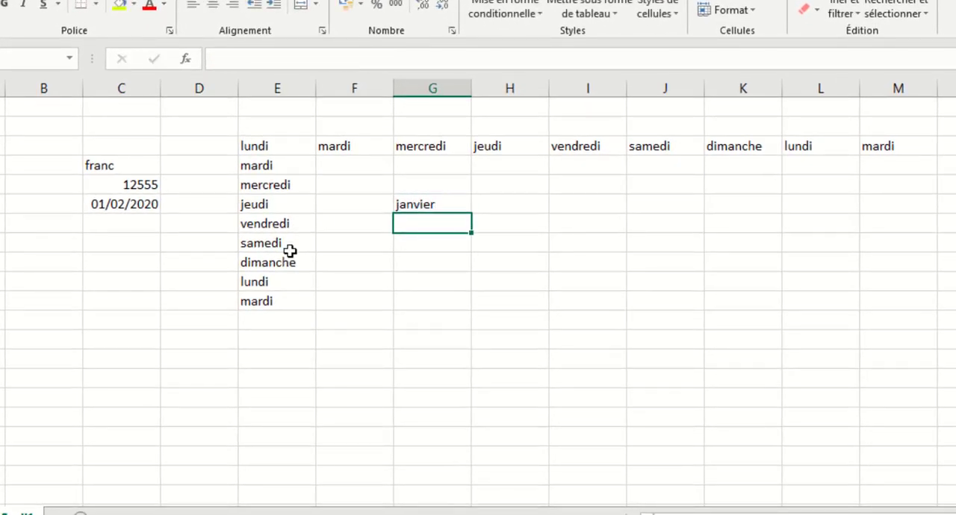
{"action": "left_click", "coordinate": [424, 200]}
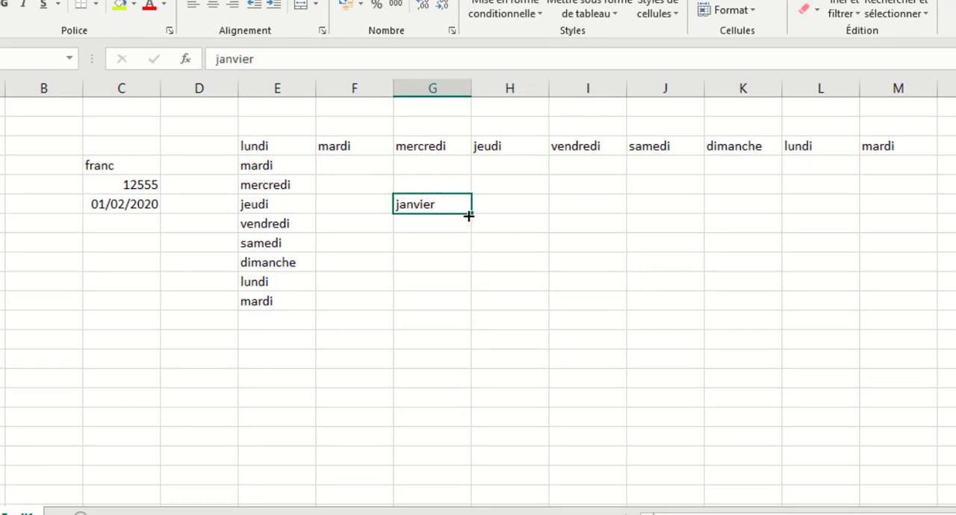
{"action": "left_click_drag", "start_coordinate": [471, 216], "coordinate": [468, 428]}
Fill the month series from janvier in G6 across row 6 to juillet in M6.
{"action": "left_click", "coordinate": [444, 205]}
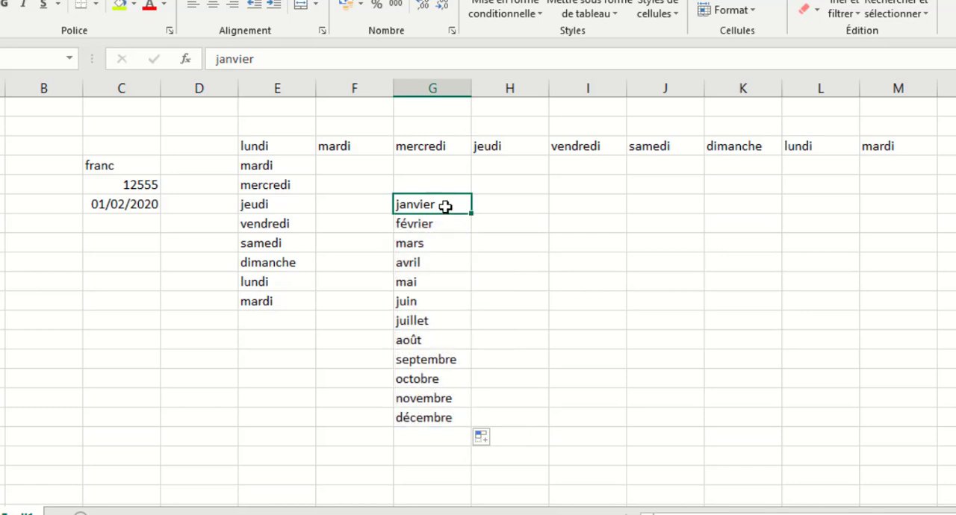
{"action": "left_click_drag", "start_coordinate": [472, 213], "coordinate": [947, 231]}
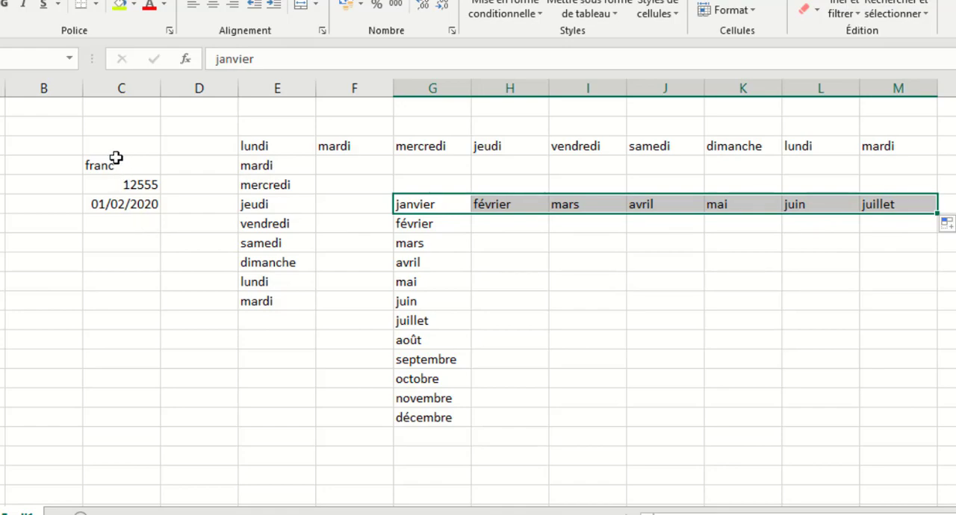
{"action": "left_click_drag", "start_coordinate": [48, 139], "coordinate": [954, 324]}
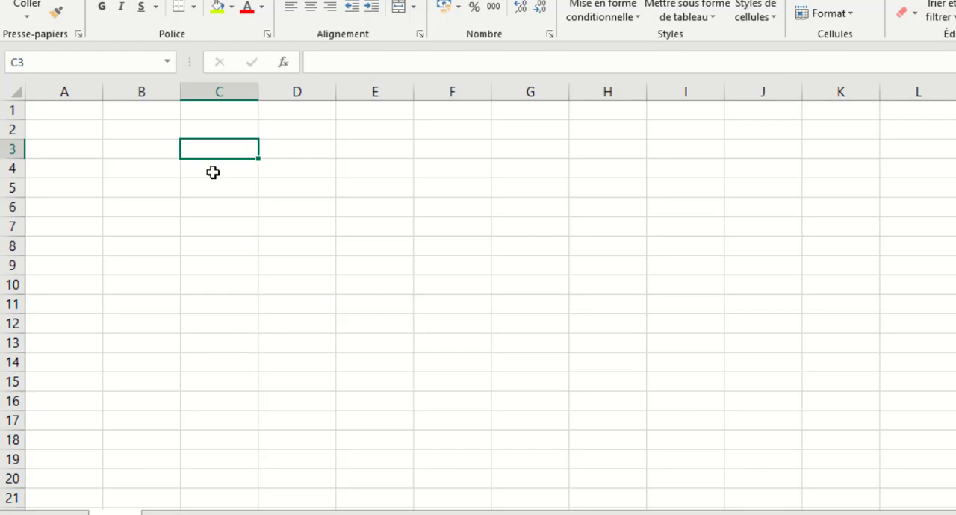
Enter the abbreviation lun in C3 of the blank sheet and fill the abbreviated weekdays down to C11.
{"action": "type", "text": "lun"}
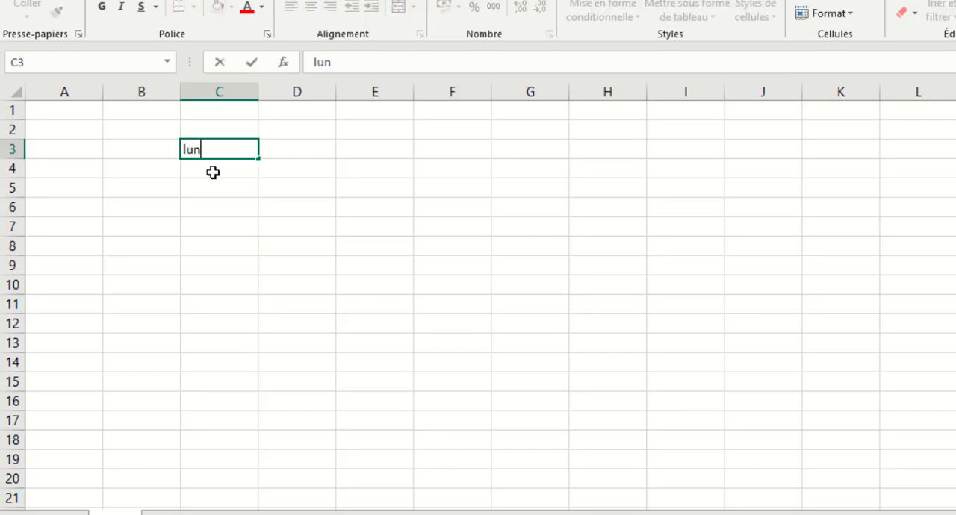
{"action": "key", "text": "Return"}
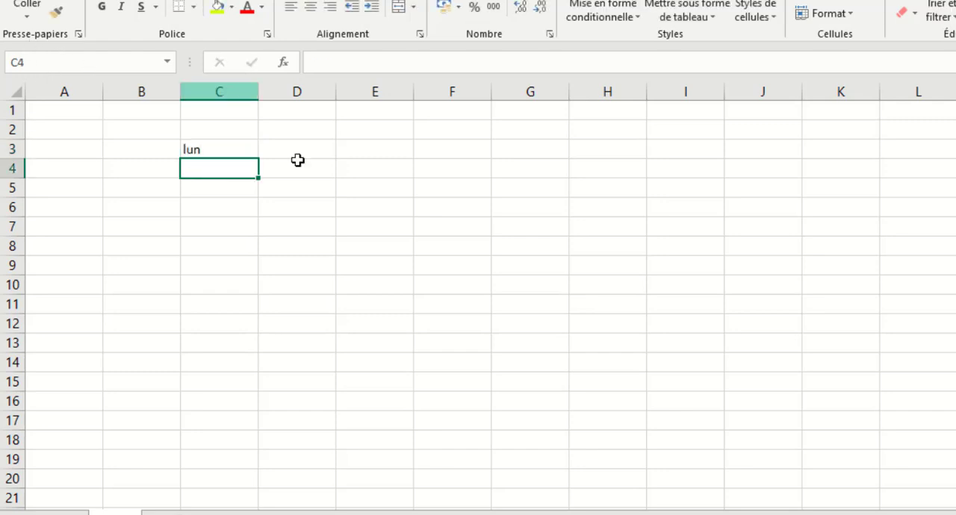
{"action": "left_click", "coordinate": [252, 153]}
{"action": "left_click_drag", "start_coordinate": [258, 159], "coordinate": [261, 307]}
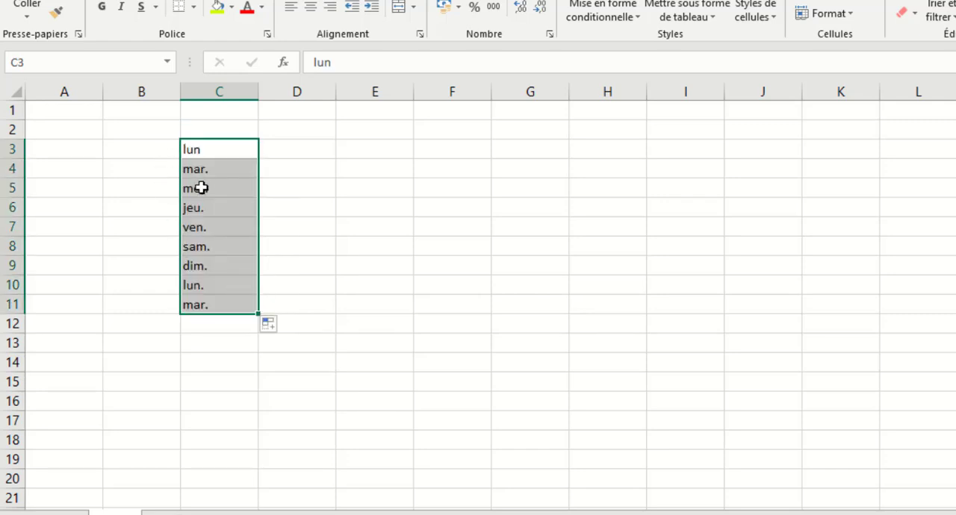
Enter the abbreviation janv in E3 and fill the abbreviated months across row 3.
{"action": "left_click", "coordinate": [360, 154]}
{"action": "type", "text": "janv"}
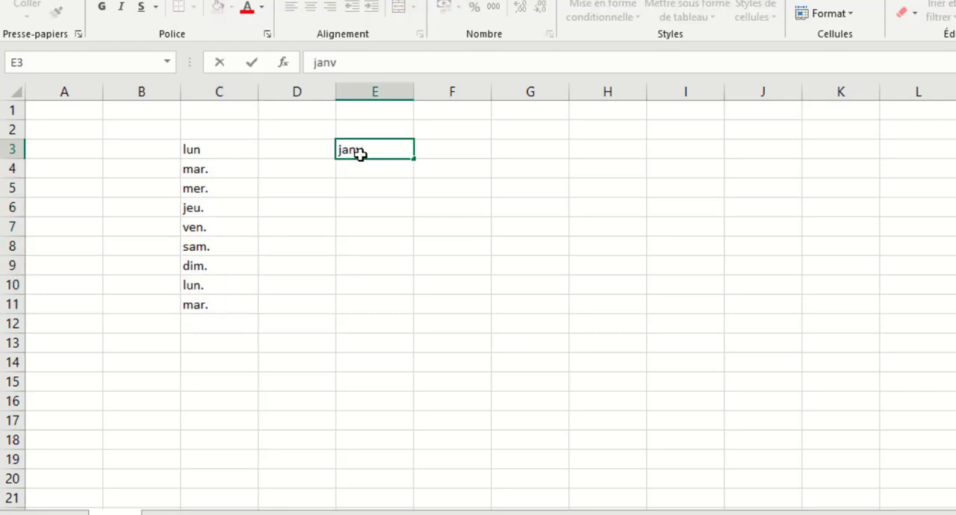
{"action": "key", "text": "Return"}
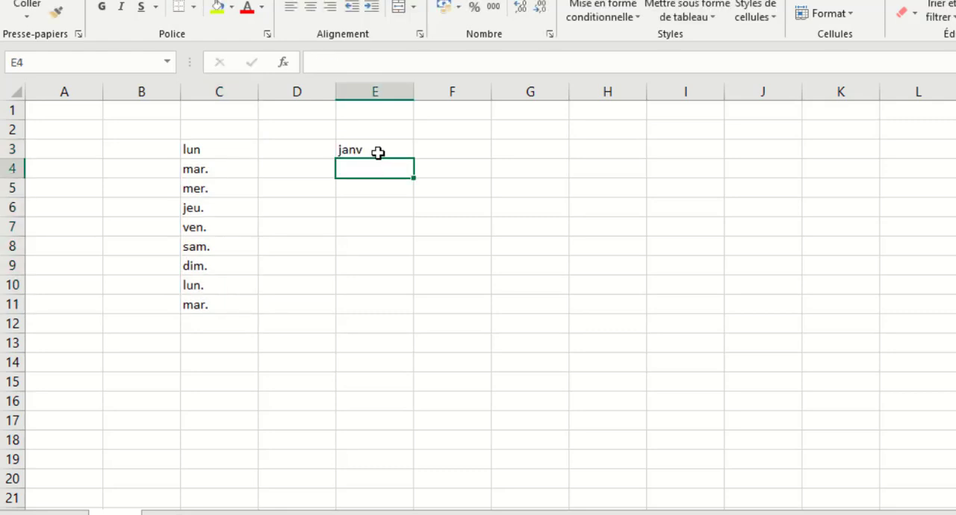
{"action": "left_click", "coordinate": [374, 152]}
{"action": "left_click_drag", "start_coordinate": [414, 159], "coordinate": [952, 205]}
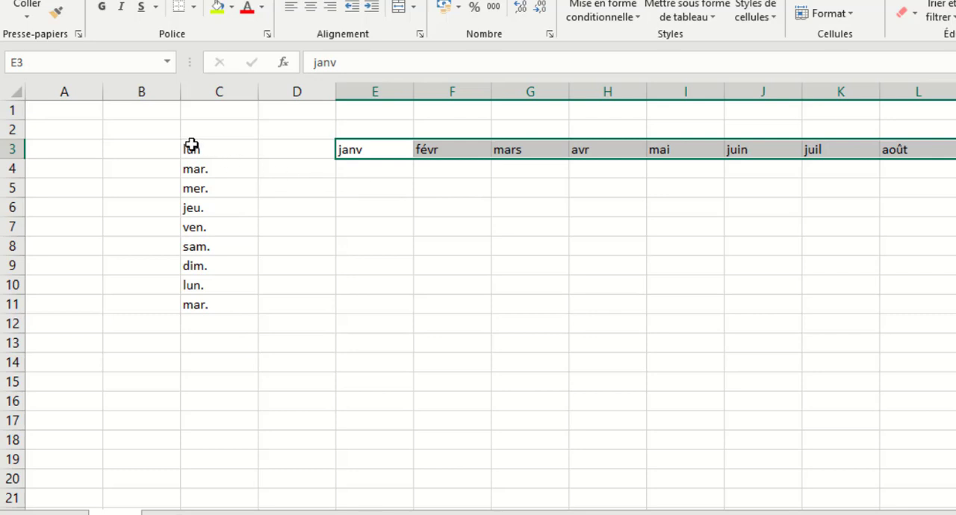
Clear the abbreviated weekdays and months from the sheet.
{"action": "left_click_drag", "start_coordinate": [182, 137], "coordinate": [904, 396]}
{"action": "key", "text": "Delete"}
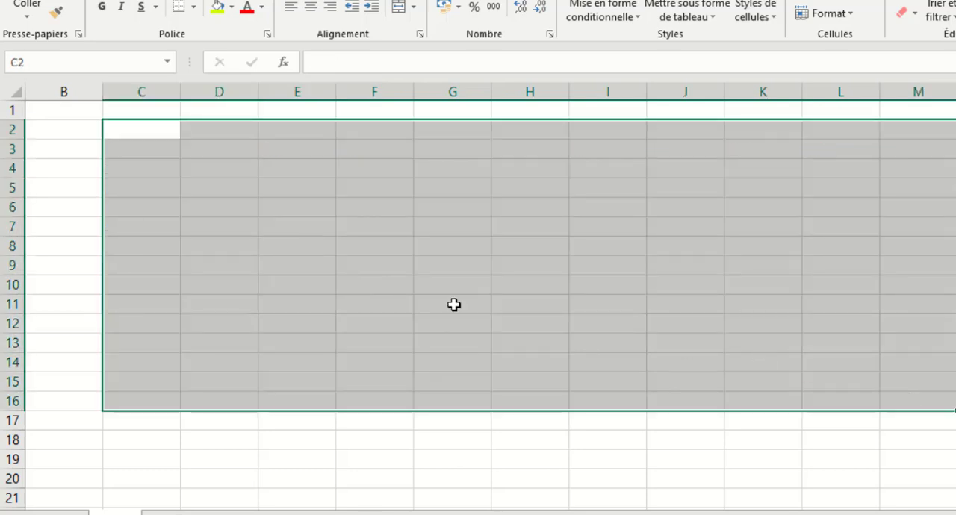
{"action": "left_click", "coordinate": [143, 175]}
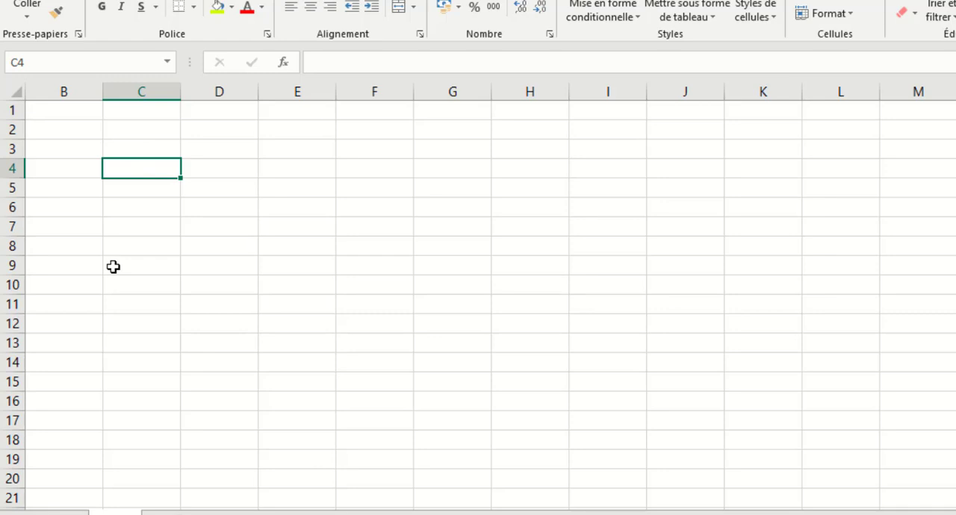
{"action": "left_click", "coordinate": [128, 149]}
{"action": "left_click", "coordinate": [193, 149]}
{"action": "left_click", "coordinate": [139, 129]}
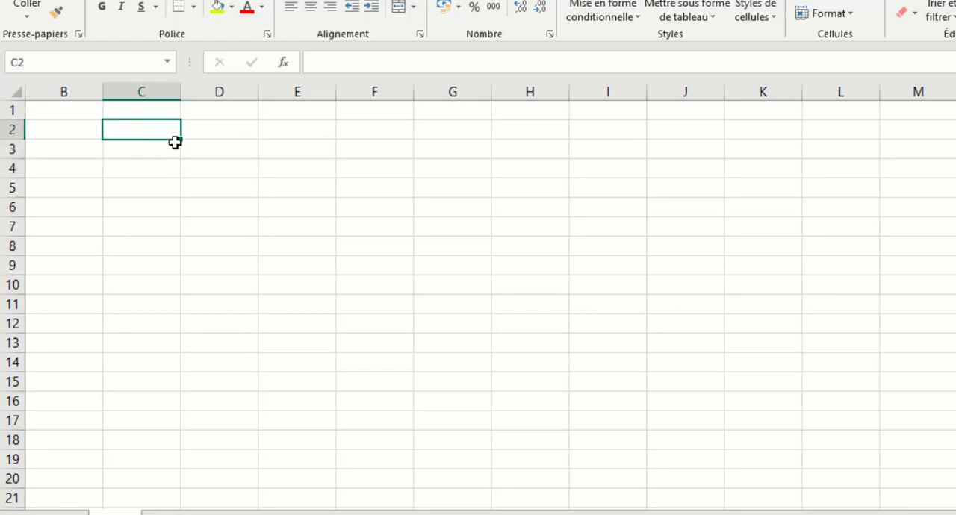
Enter 1 in cell D2 and fill it down column D to D9.
{"action": "left_click", "coordinate": [224, 131]}
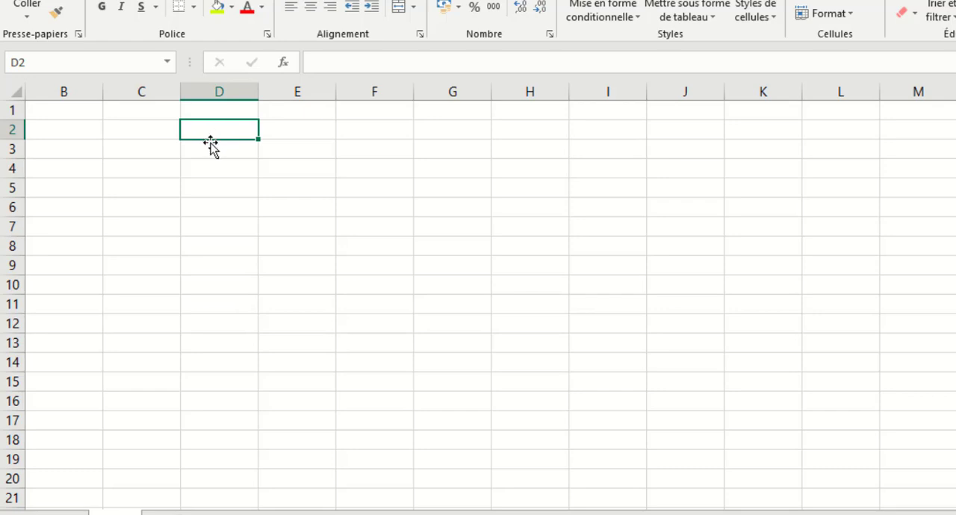
{"action": "type", "text": "1"}
{"action": "key", "text": "Return"}
{"action": "left_click", "coordinate": [236, 127]}
{"action": "left_click_drag", "start_coordinate": [259, 141], "coordinate": [260, 269]}
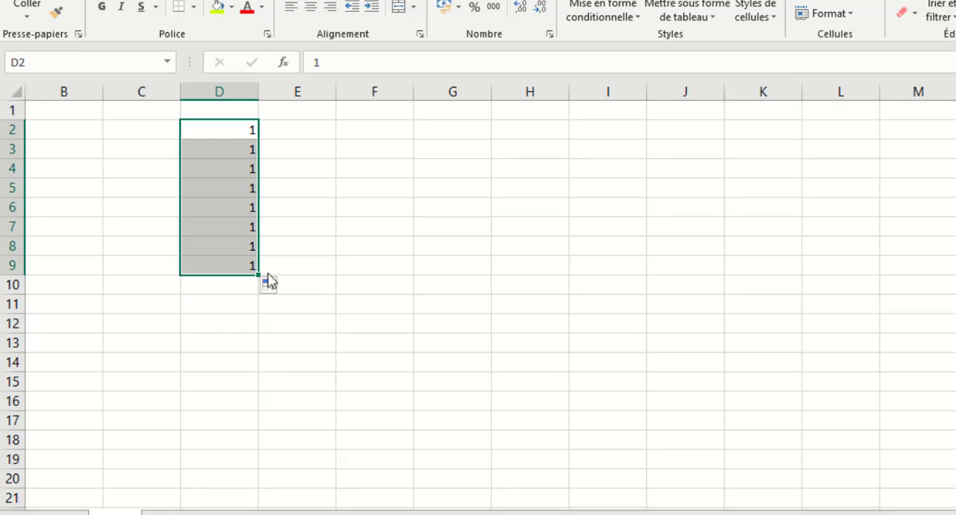
{"action": "left_click", "coordinate": [306, 130]}
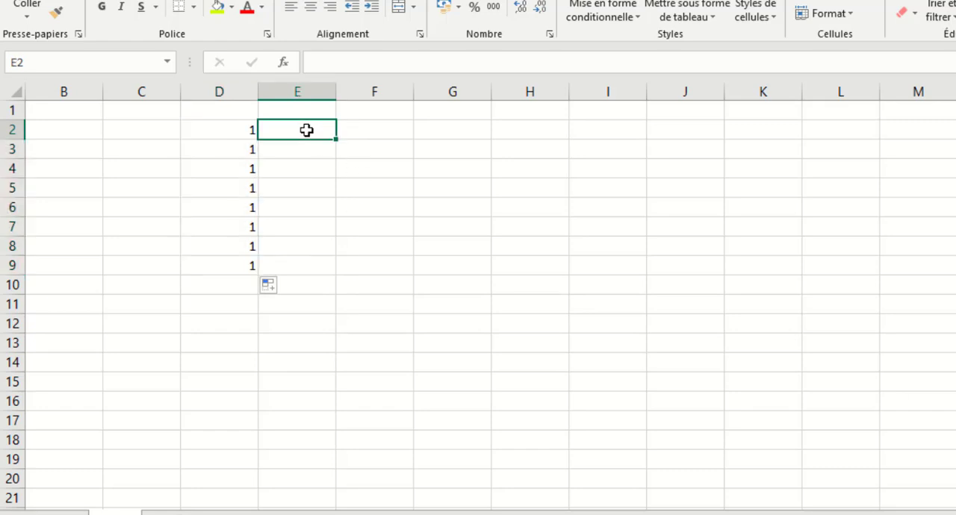
Enter 1 in cell E2 and fill it down to E16 as a series increasing by 1.
{"action": "left_click", "coordinate": [367, 135]}
{"action": "left_click", "coordinate": [309, 135]}
{"action": "type", "text": "1"}
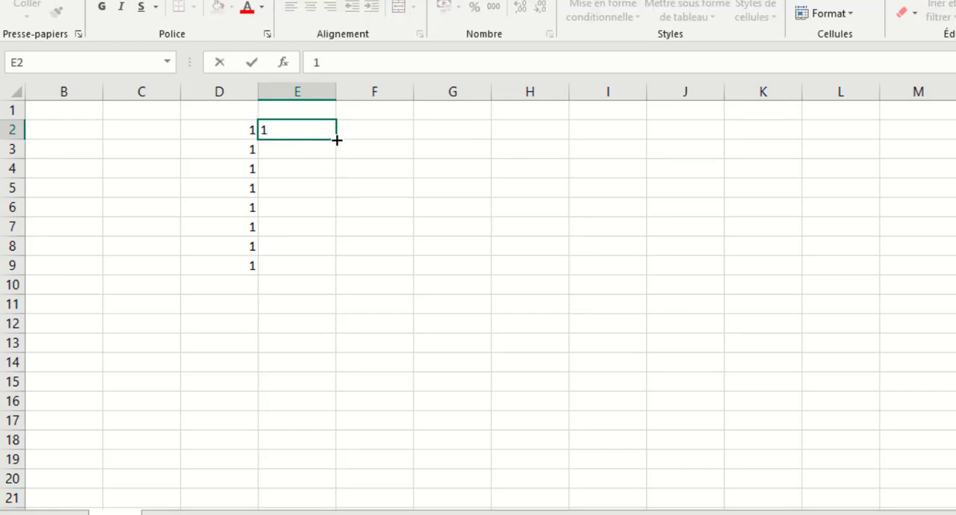
{"action": "key", "text": "ctrl"}
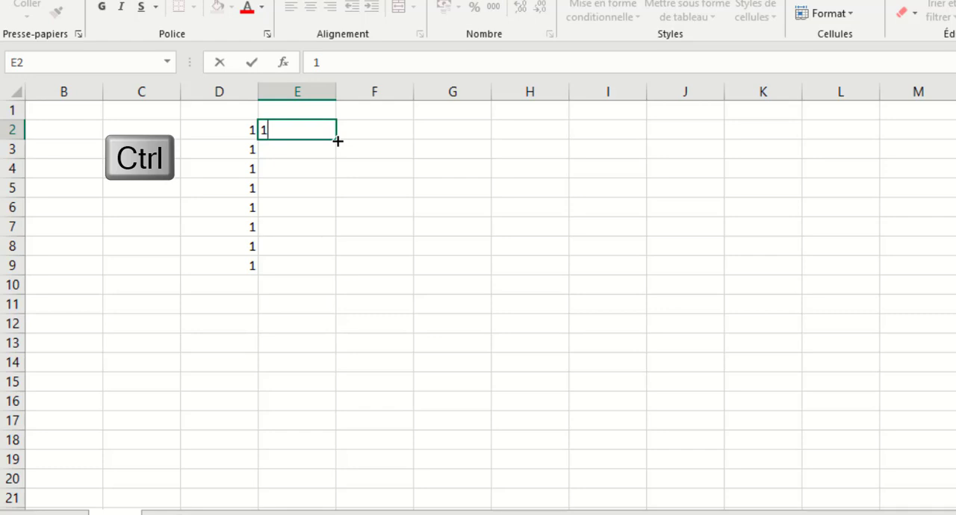
{"action": "key", "text": "ctrl+Return"}
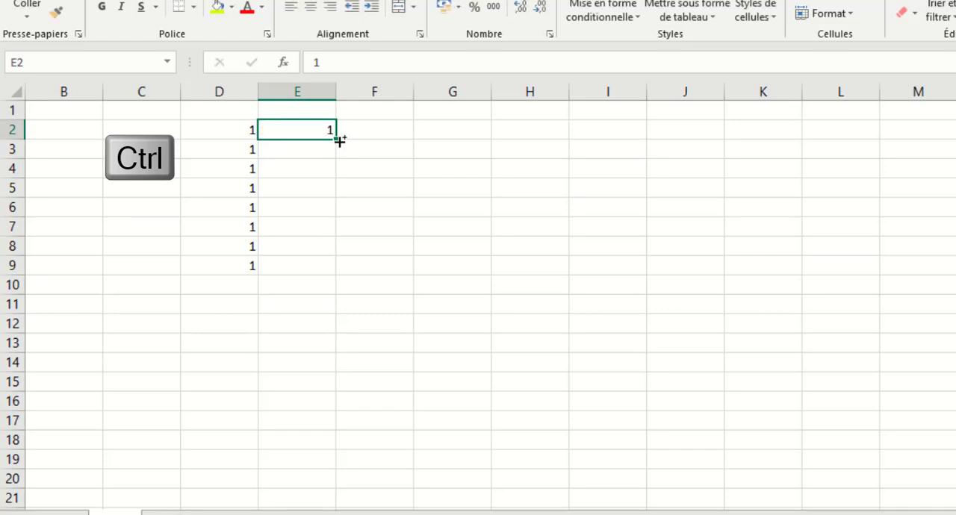
{"action": "left_click_drag", "start_coordinate": [340, 141], "coordinate": [327, 403]}
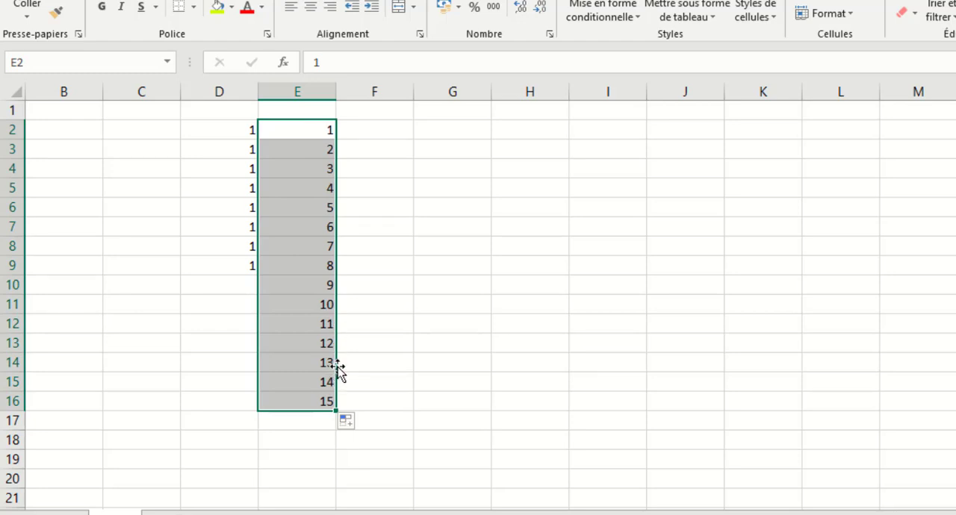
Enter 10 in G2 and 20 in G3, and extend the two cells as a series down to G17.
{"action": "left_click", "coordinate": [438, 131]}
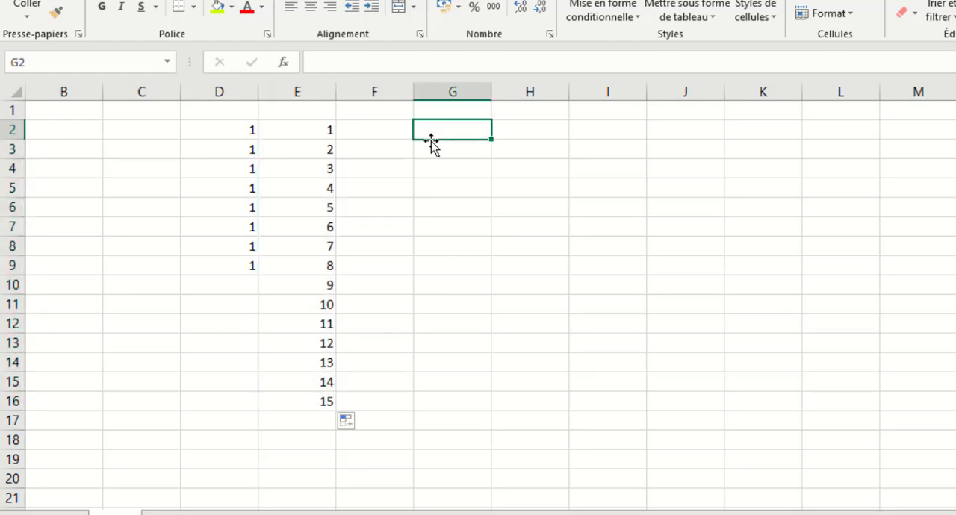
{"action": "type", "text": "10"}
{"action": "key", "text": "Return"}
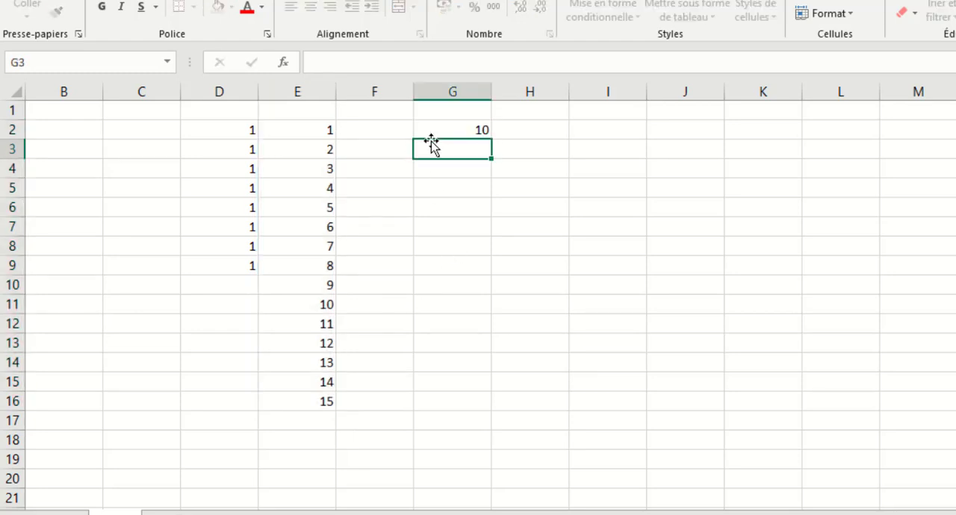
{"action": "type", "text": "20"}
{"action": "key", "text": "Return"}
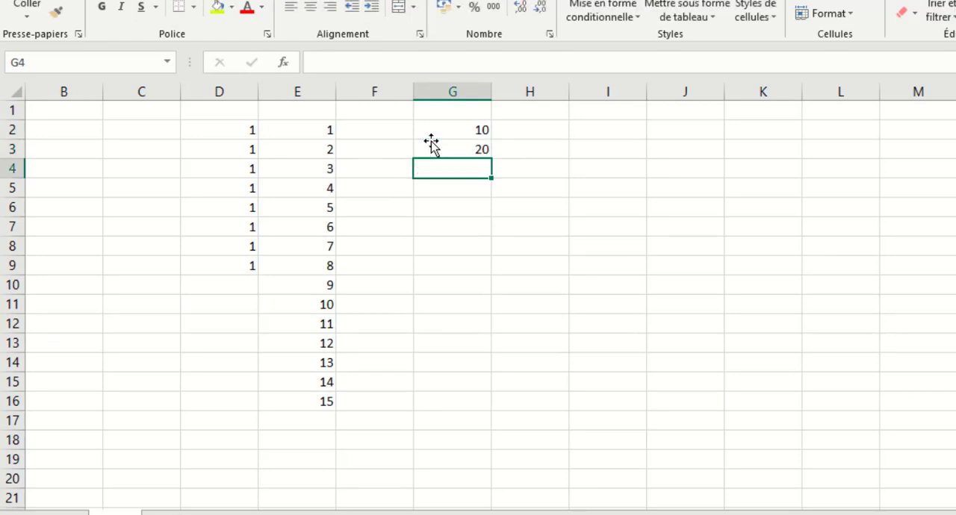
{"action": "left_click_drag", "start_coordinate": [464, 131], "coordinate": [475, 147]}
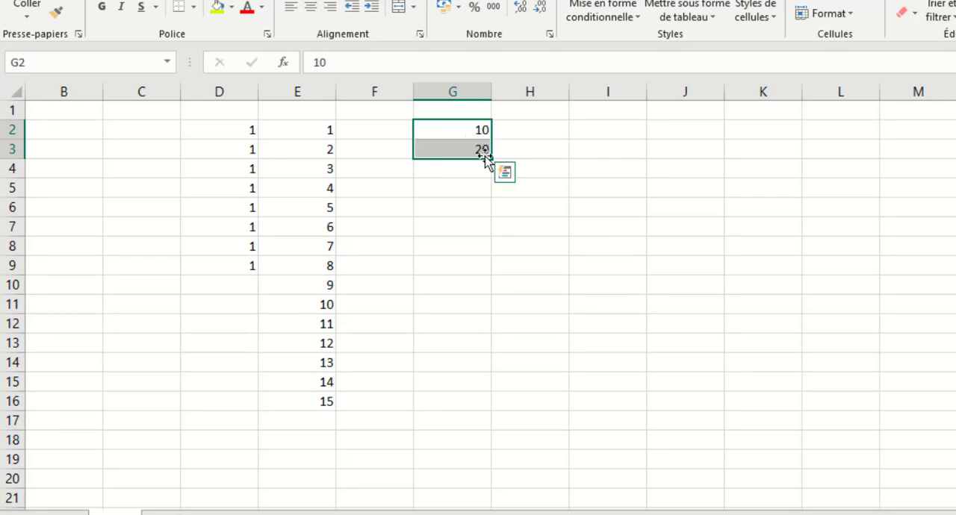
{"action": "left_click_drag", "start_coordinate": [492, 161], "coordinate": [489, 432]}
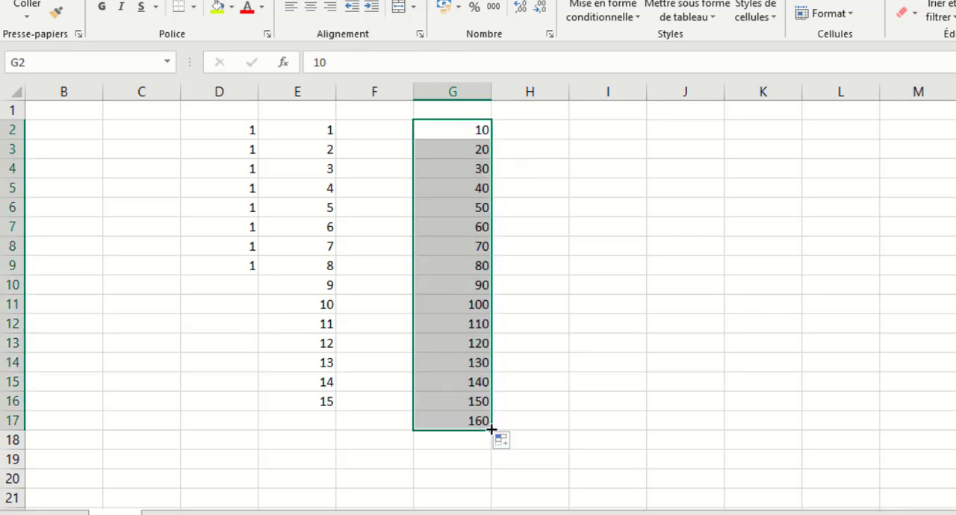
Copy the 10 in G2 across row 2 to L2, and fill J2 down to J18 as a series increasing by 1.
{"action": "left_click", "coordinate": [566, 154]}
{"action": "left_click", "coordinate": [216, 142]}
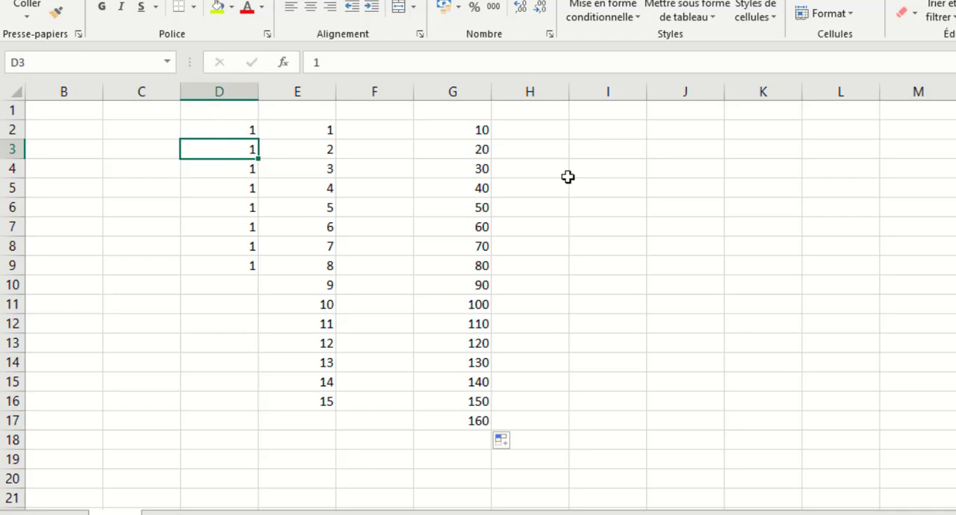
{"action": "left_click", "coordinate": [479, 129]}
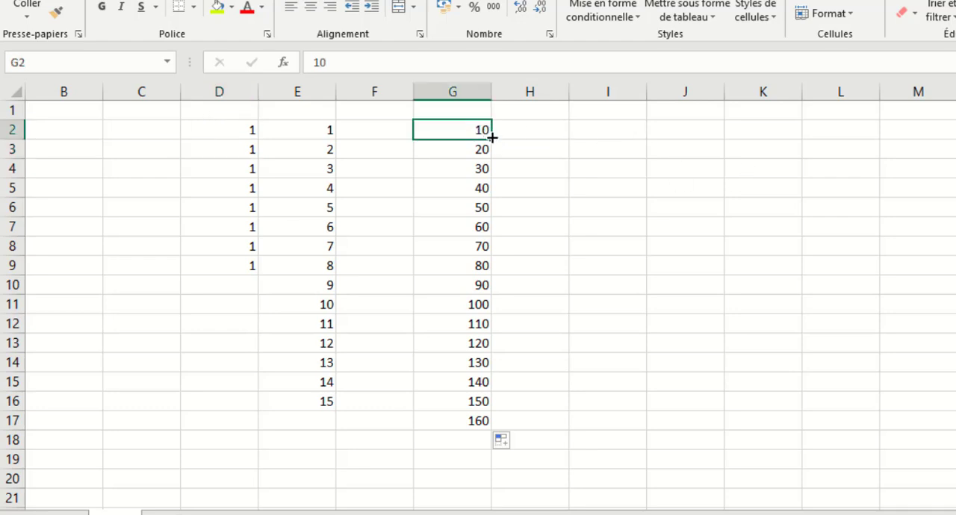
{"action": "left_click_drag", "start_coordinate": [491, 138], "coordinate": [916, 154]}
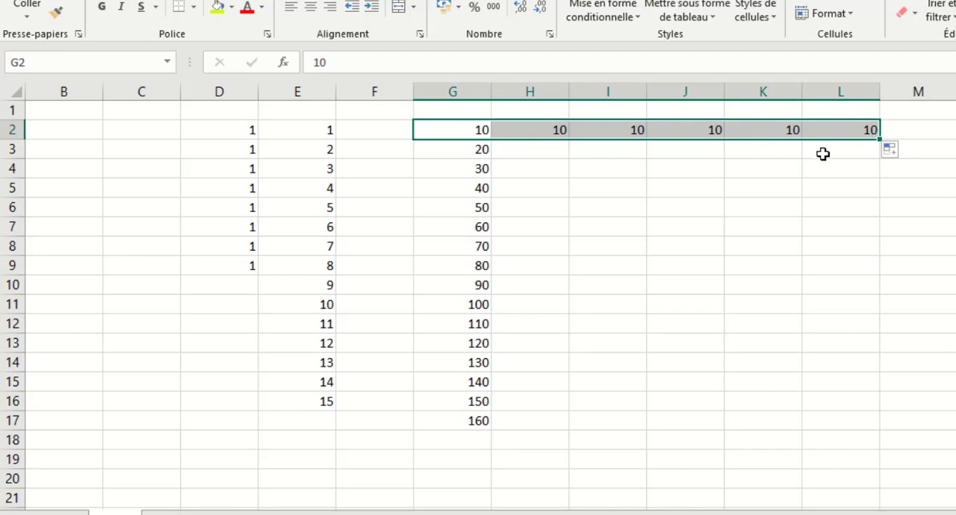
{"action": "left_click", "coordinate": [703, 137]}
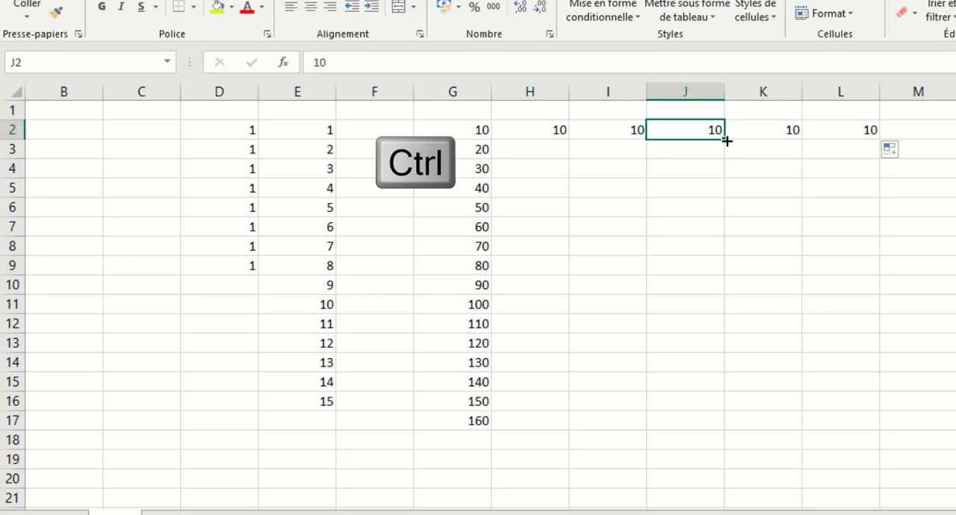
{"action": "left_click_drag", "start_coordinate": [727, 140], "coordinate": [728, 446]}
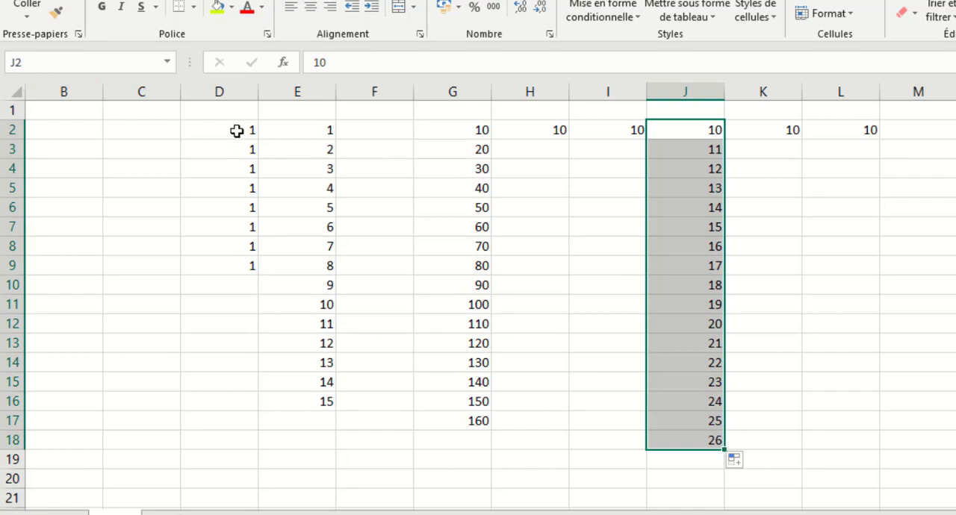
Clear all the number series from the sheet.
{"action": "left_click_drag", "start_coordinate": [237, 130], "coordinate": [955, 437]}
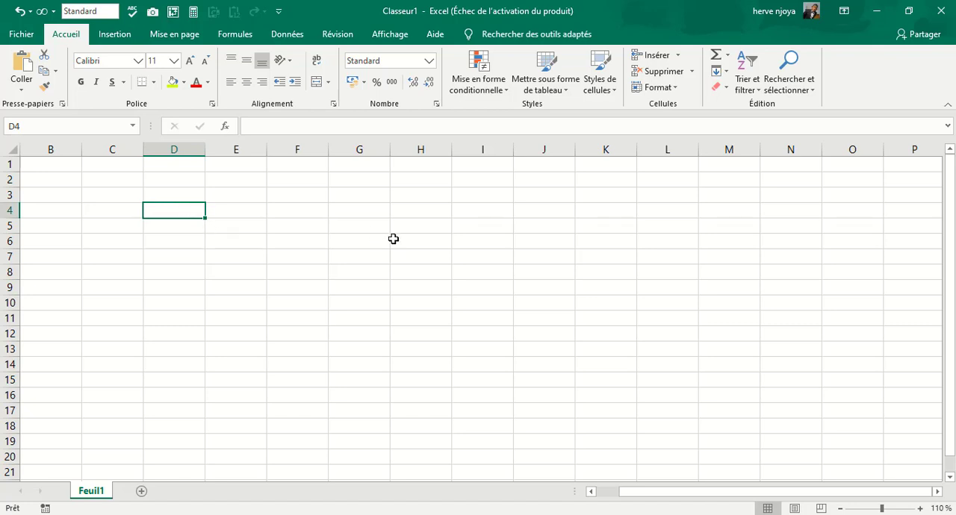
Enter the date 01/01/2020 in cell D4 and fill consecutive dates down to D13.
{"action": "type", "text": "0"}
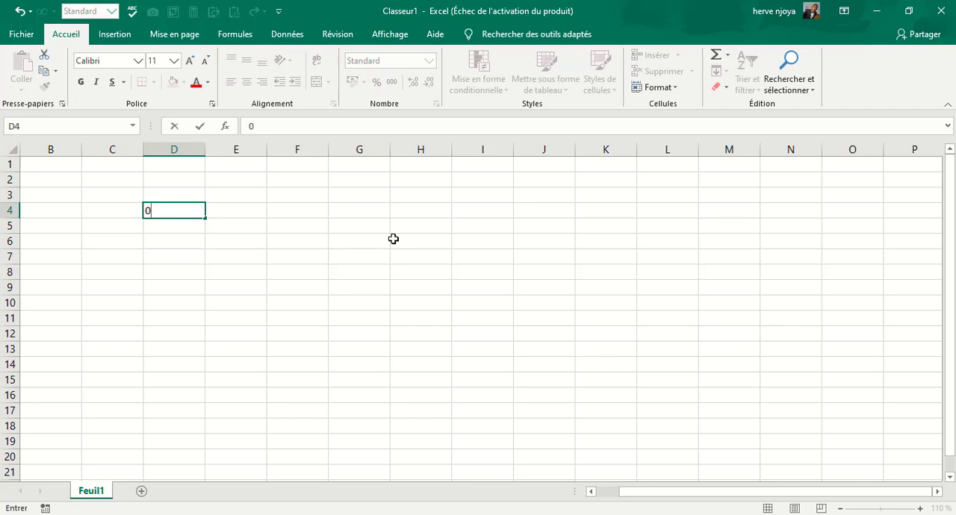
{"action": "type", "text": "11/01/2020"}
{"action": "key", "text": "Return"}
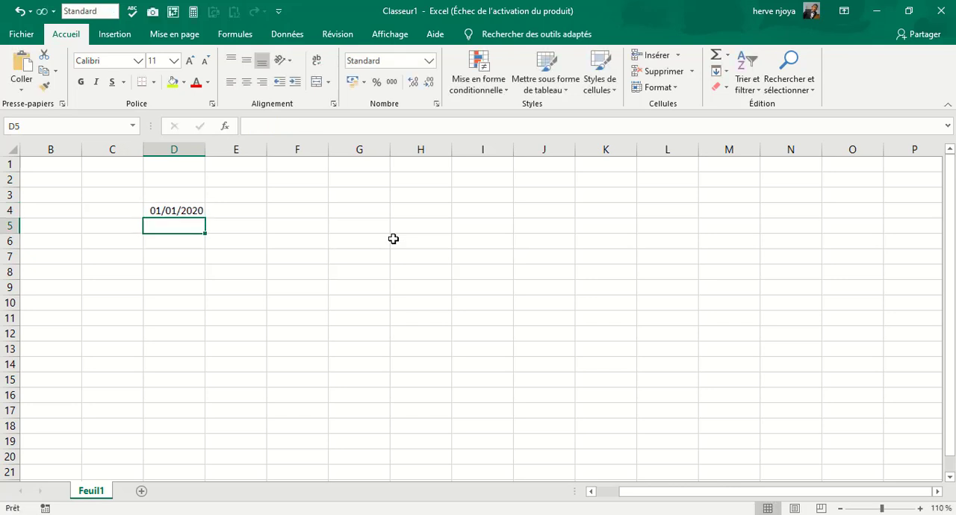
{"action": "left_click", "coordinate": [200, 212]}
{"action": "left_click_drag", "start_coordinate": [204, 219], "coordinate": [218, 354]}
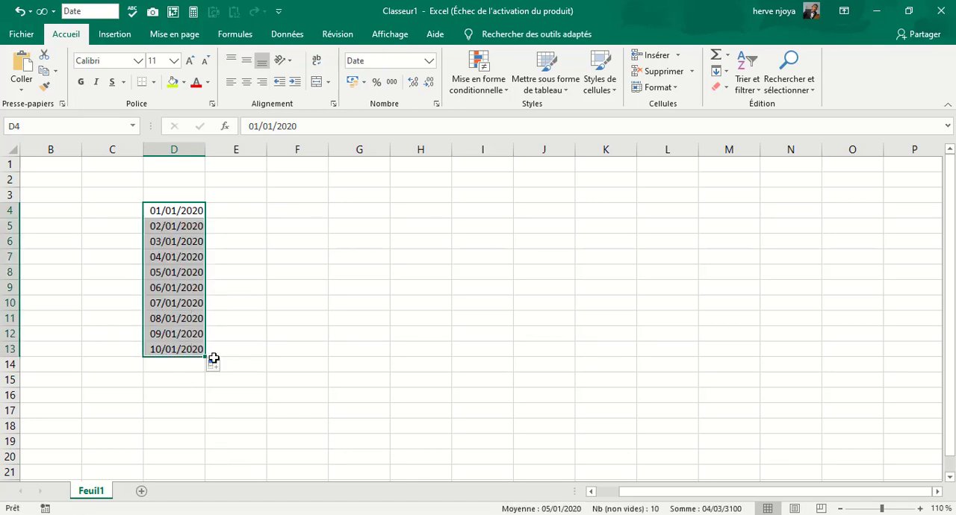
Clear the dates from column D.
{"action": "key", "text": "Delete"}
{"action": "left_click", "coordinate": [211, 208]}
Start a list of regions in column D by entering Centre in D3, Sud in D4 and Nord in D5.
{"action": "left_click", "coordinate": [173, 197]}
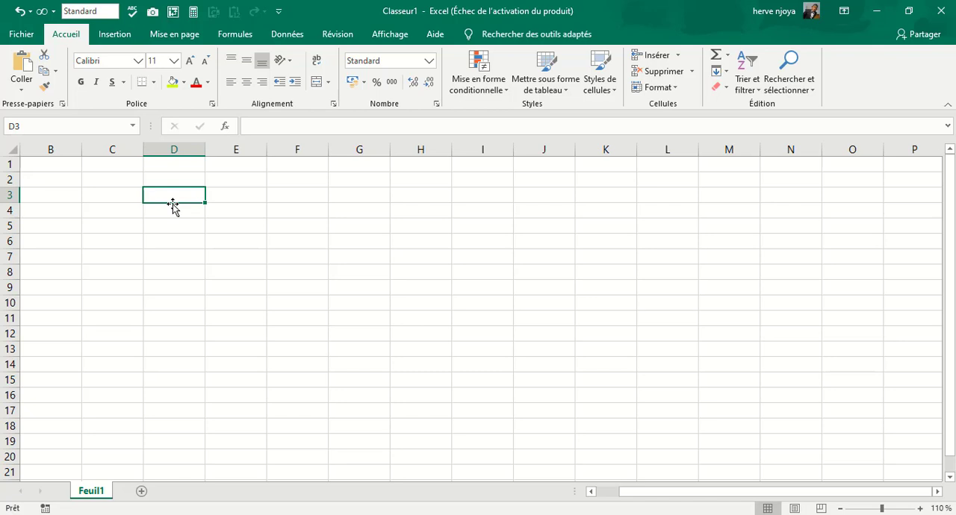
{"action": "type", "text": "C"}
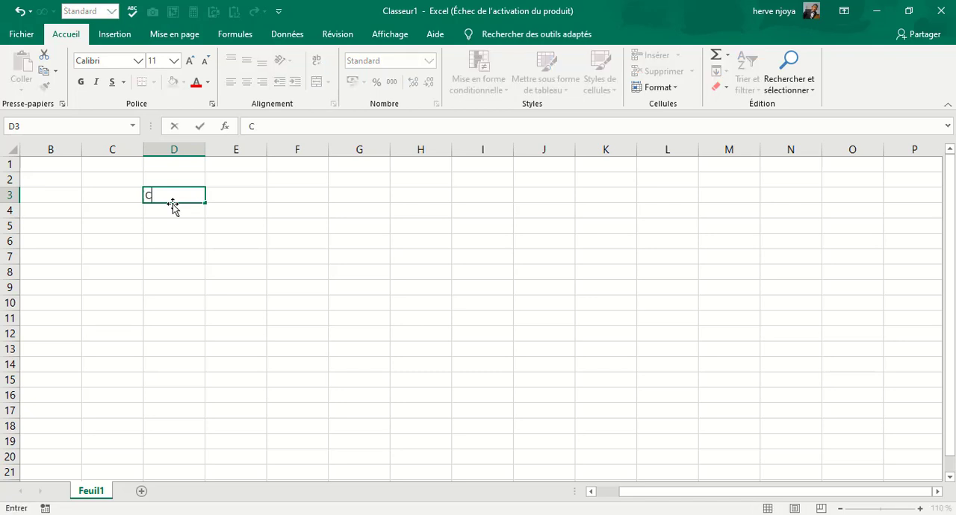
{"action": "type", "text": "entre"}
{"action": "key", "text": "Return"}
{"action": "type", "text": "Sud"}
{"action": "key", "text": "Return"}
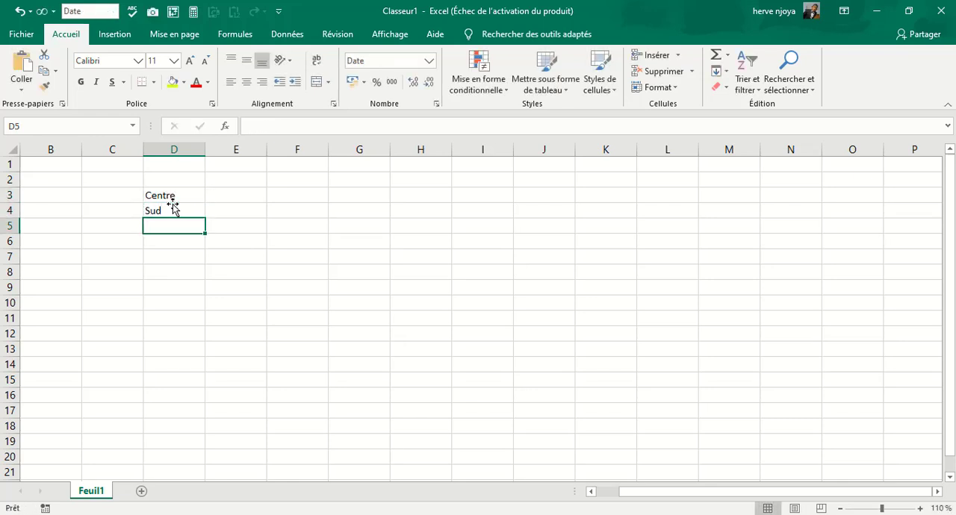
{"action": "type", "text": "Nord"}
{"action": "key", "text": "Return"}
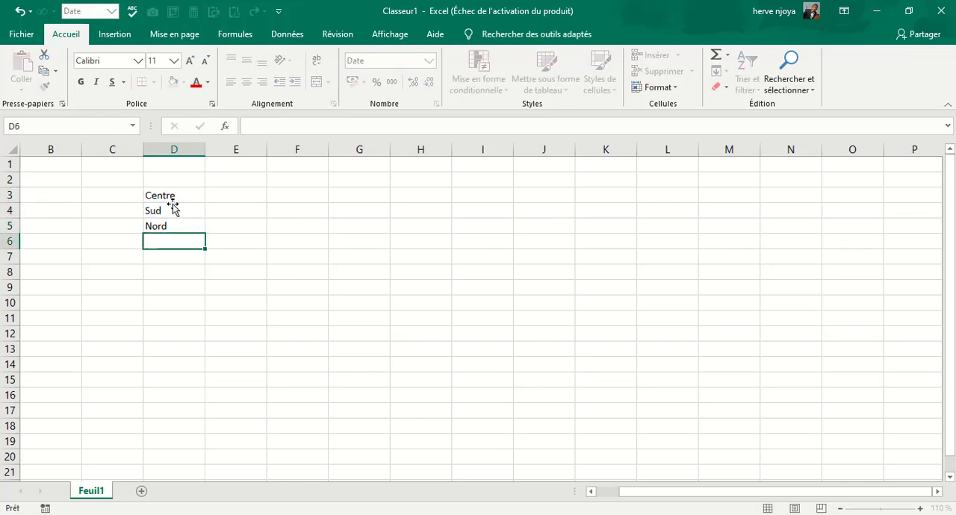
Continue the region list with Ouest in D6, Est in D7 and Adamaoua in D8.
{"action": "type", "text": "Ouest"}
{"action": "key", "text": "Return"}
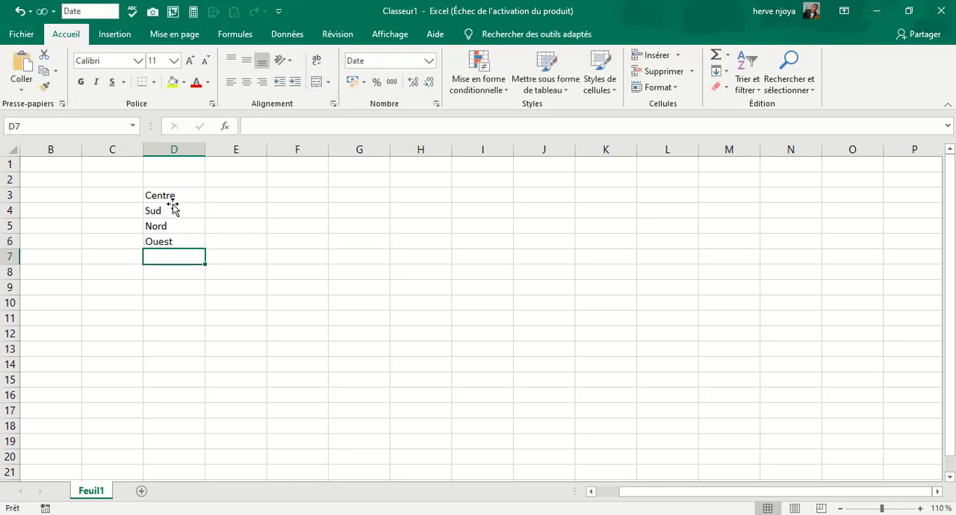
{"action": "type", "text": "Est"}
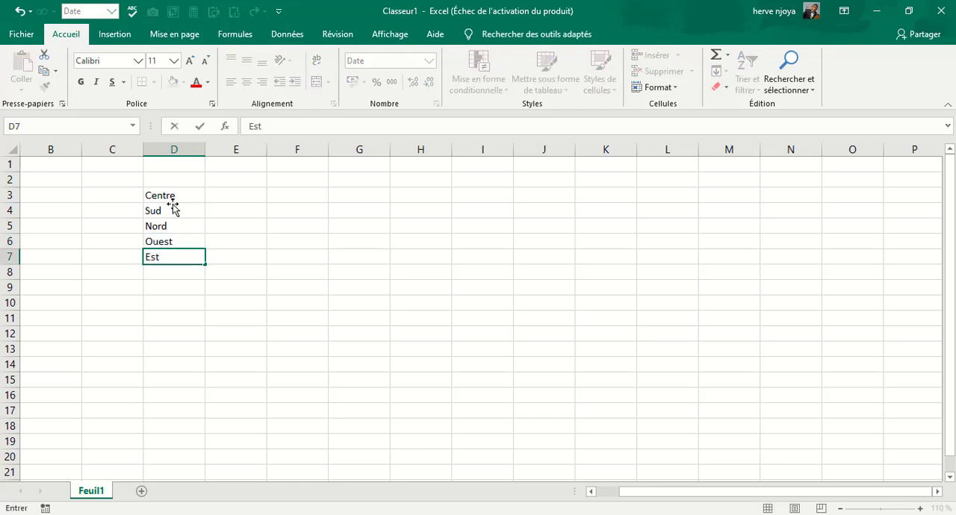
{"action": "key", "text": "Return"}
{"action": "type", "text": "Ada"}
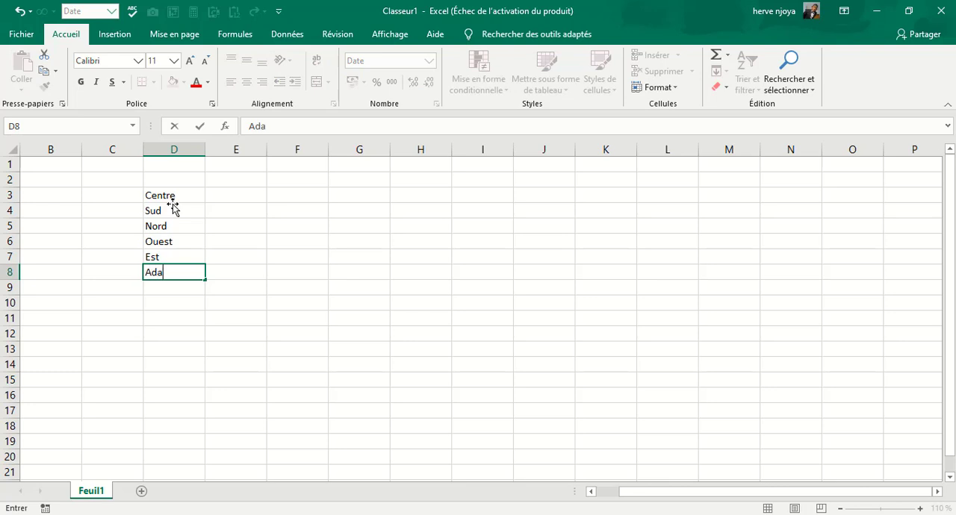
{"action": "type", "text": "maoua"}
{"action": "key", "text": "Return"}
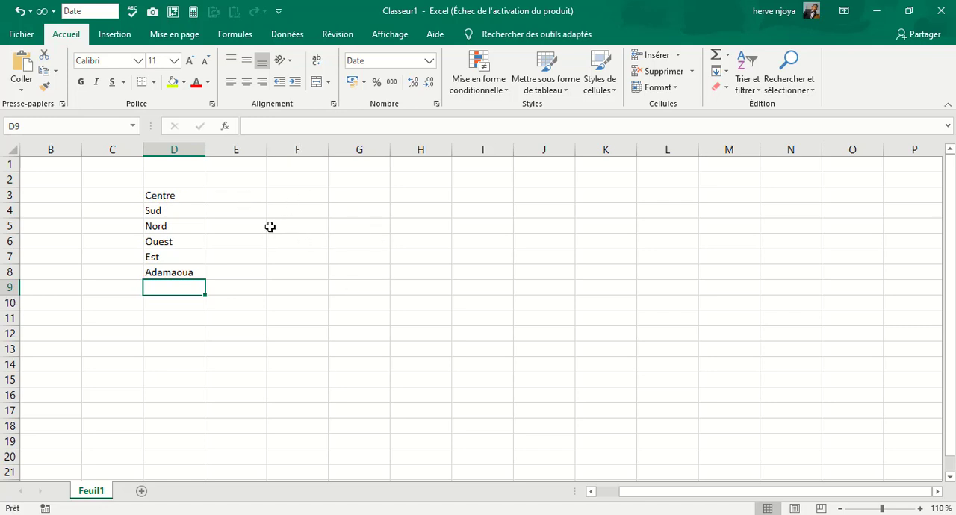
Try to extend Centre from D3 across row 3 to I3 with the fill handle, and clear the filled cells E3 to I3.
{"action": "left_click", "coordinate": [177, 198]}
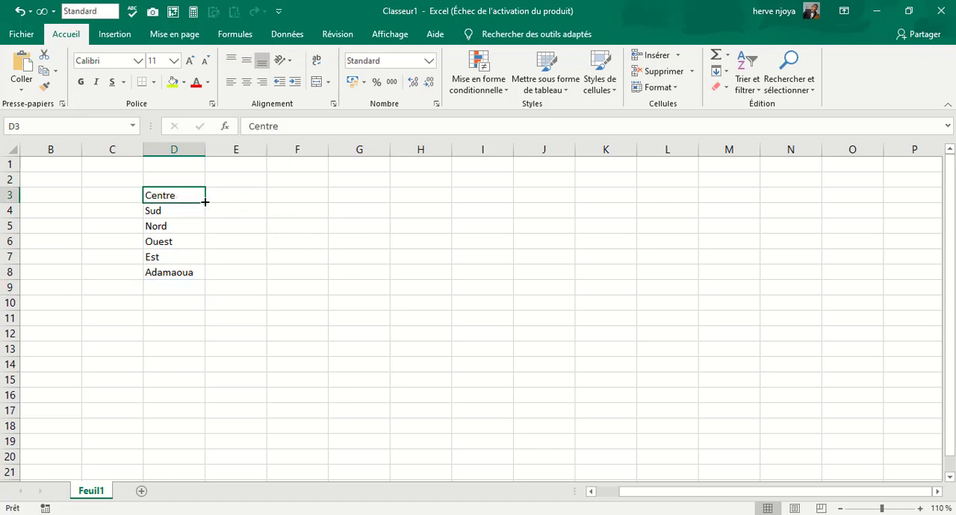
{"action": "left_click_drag", "start_coordinate": [206, 203], "coordinate": [487, 203]}
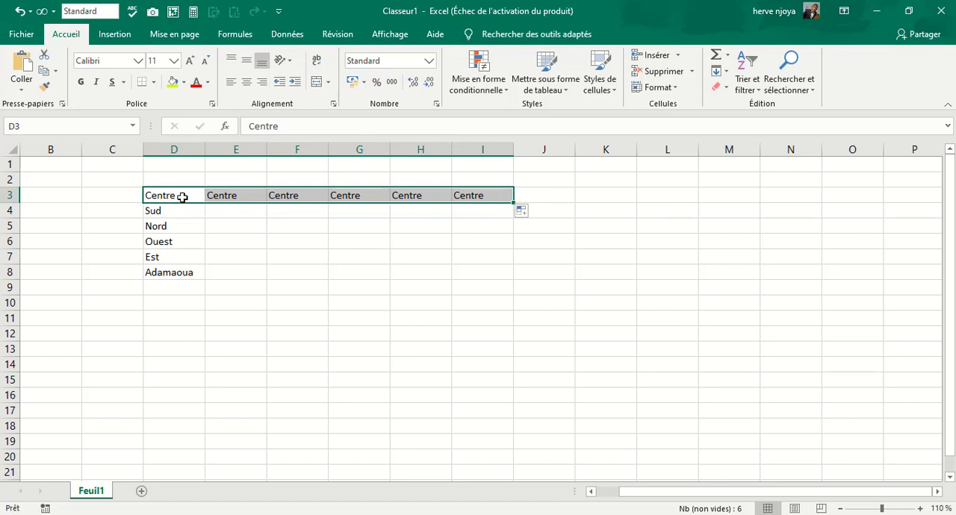
{"action": "left_click_drag", "start_coordinate": [225, 194], "coordinate": [485, 203]}
{"action": "key", "text": "Delete"}
{"action": "left_click", "coordinate": [316, 242]}
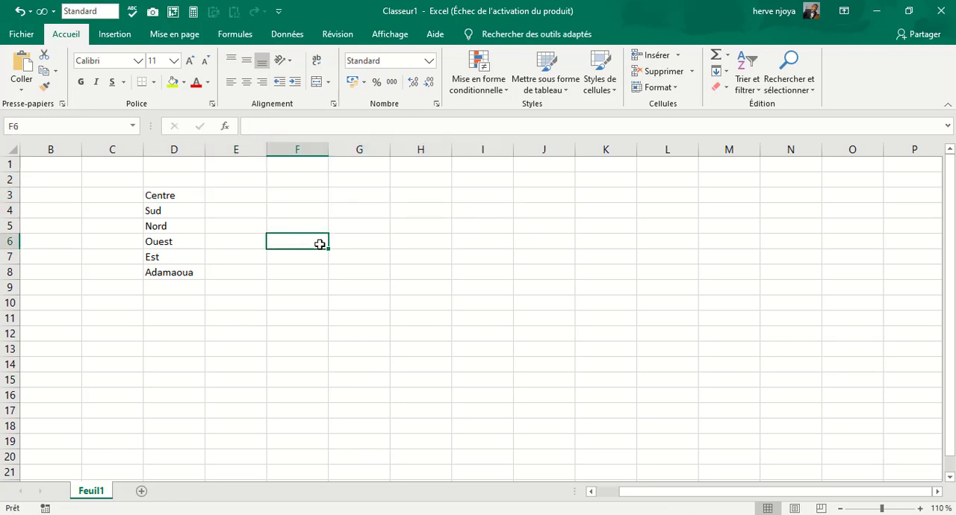
Open the custom lists editor from the general section of the advanced options, and reposition it over the sheet.
{"action": "left_click", "coordinate": [21, 34]}
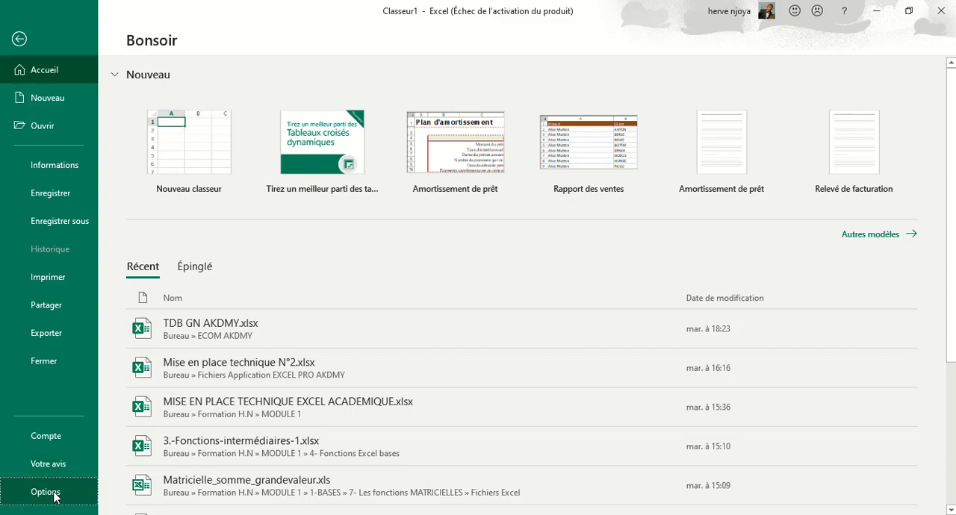
{"action": "left_click", "coordinate": [28, 492]}
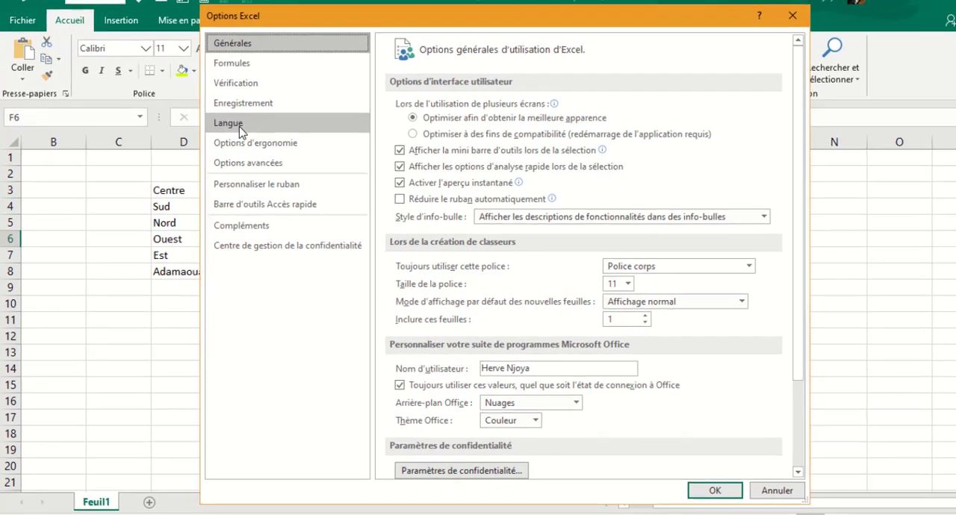
{"action": "left_click", "coordinate": [259, 164]}
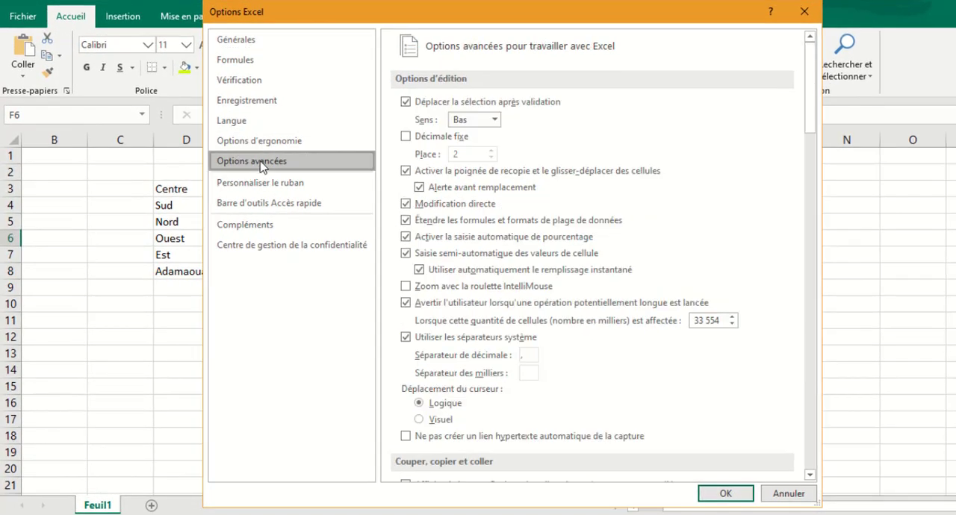
{"action": "scroll", "coordinate": [664, 224], "scroll_direction": "down", "scroll_amount": 3}
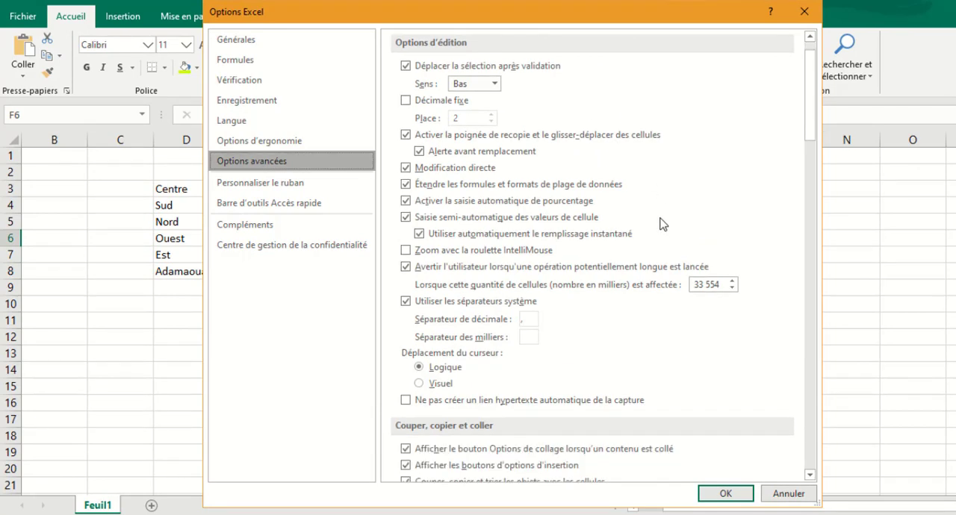
{"action": "scroll", "coordinate": [664, 223], "scroll_direction": "down", "scroll_amount": 15}
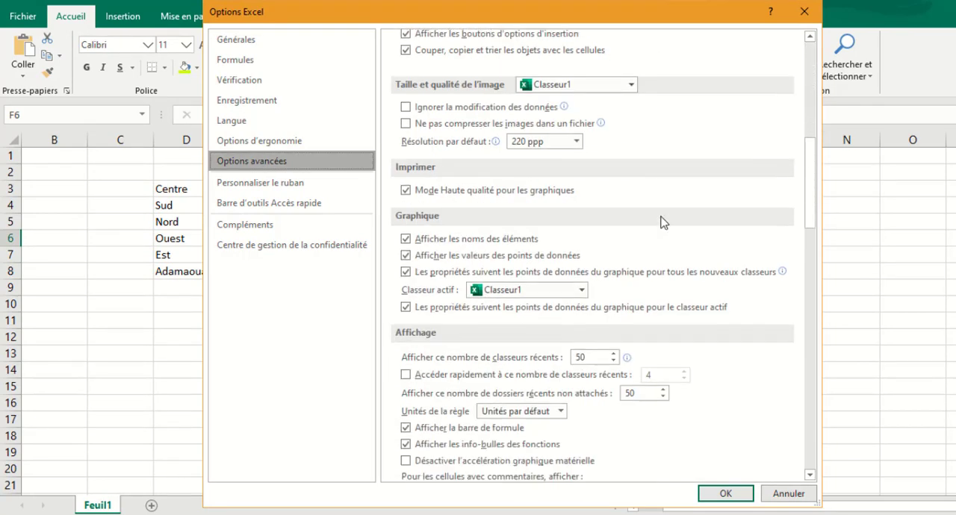
{"action": "scroll", "coordinate": [663, 224], "scroll_direction": "down", "scroll_amount": 20}
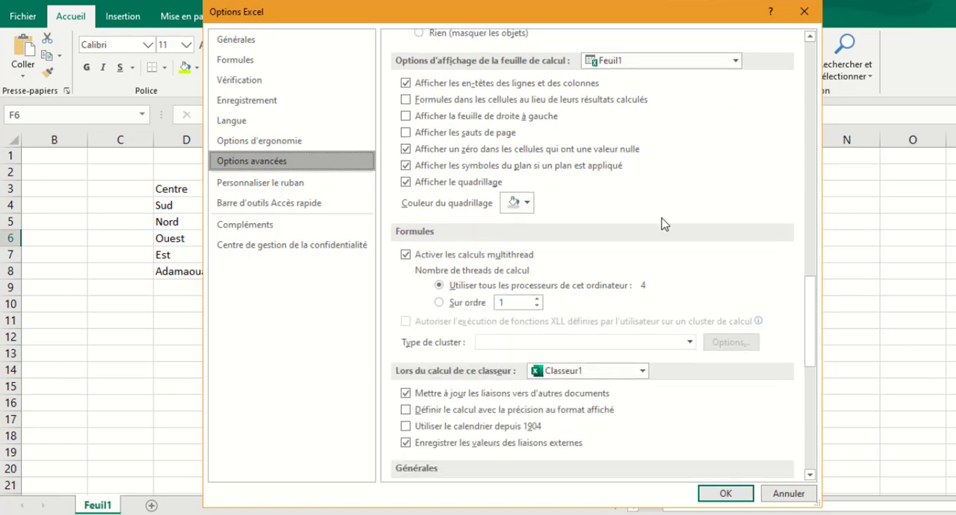
{"action": "scroll", "coordinate": [663, 224], "scroll_direction": "down", "scroll_amount": 5}
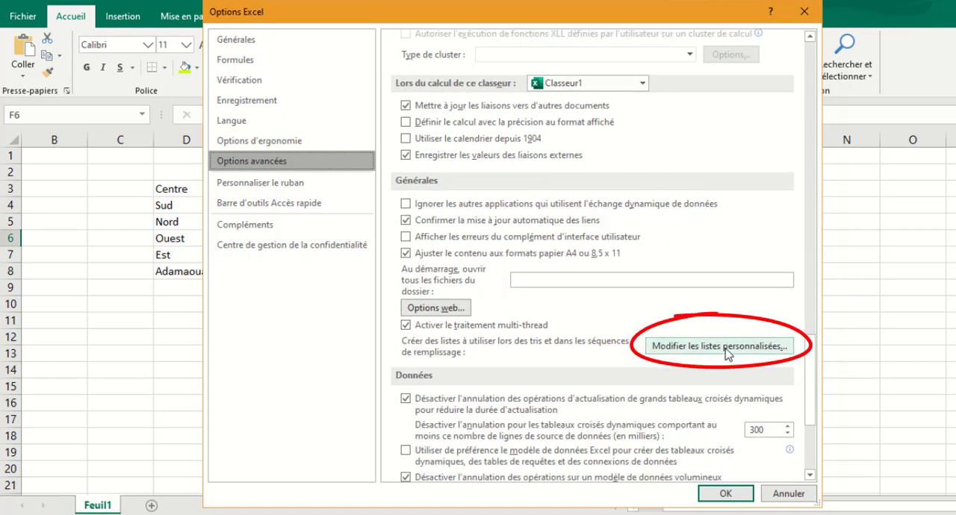
{"action": "left_click", "coordinate": [728, 351]}
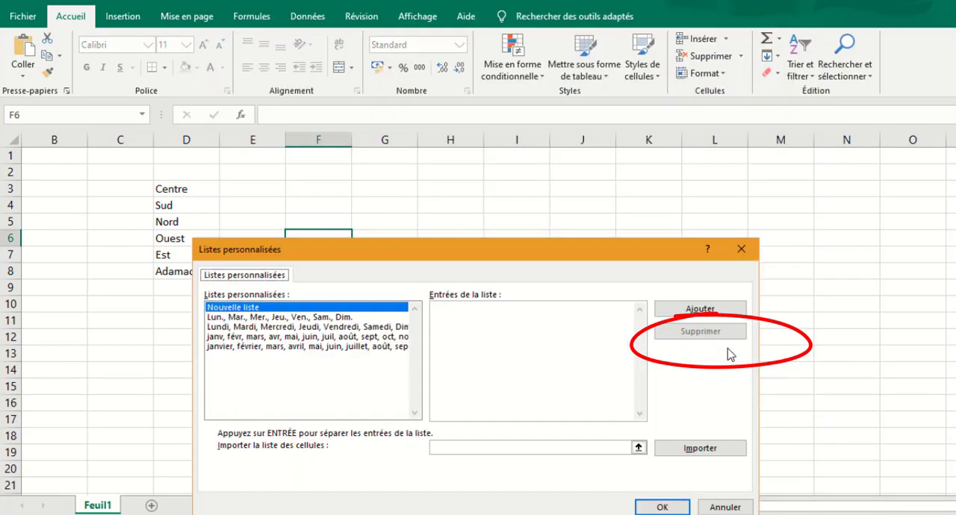
{"action": "left_click_drag", "start_coordinate": [512, 116], "coordinate": [578, 75]}
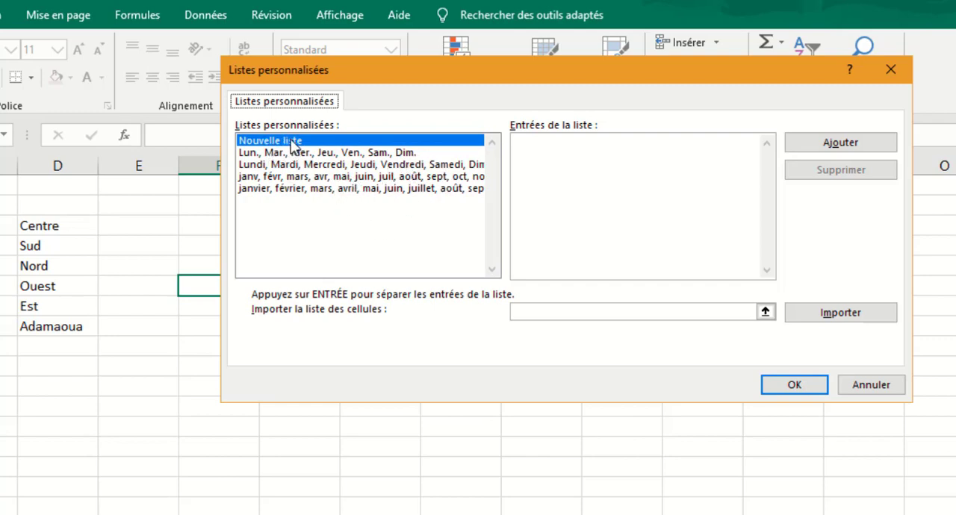
Import the regions in D3:D8 as a new custom list, and accept the options.
{"action": "left_click", "coordinate": [765, 313]}
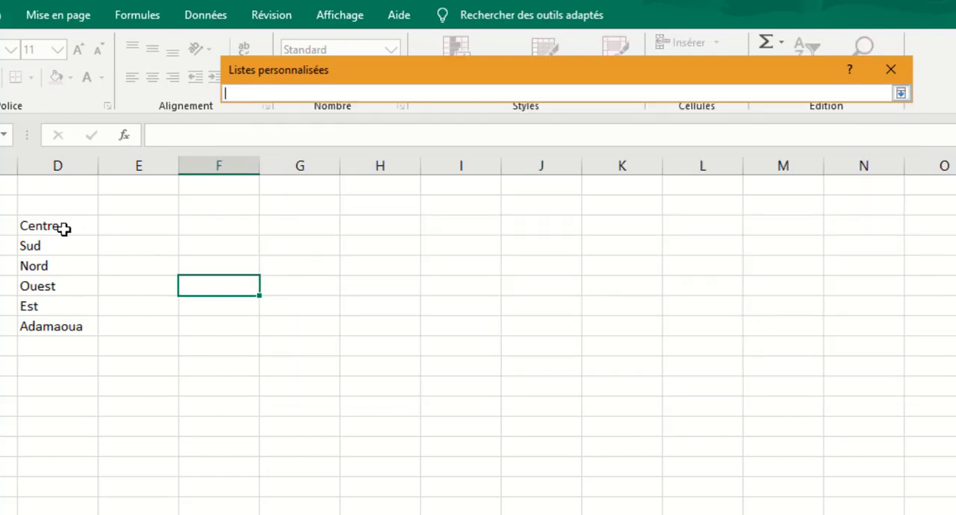
{"action": "left_click_drag", "start_coordinate": [70, 226], "coordinate": [75, 323]}
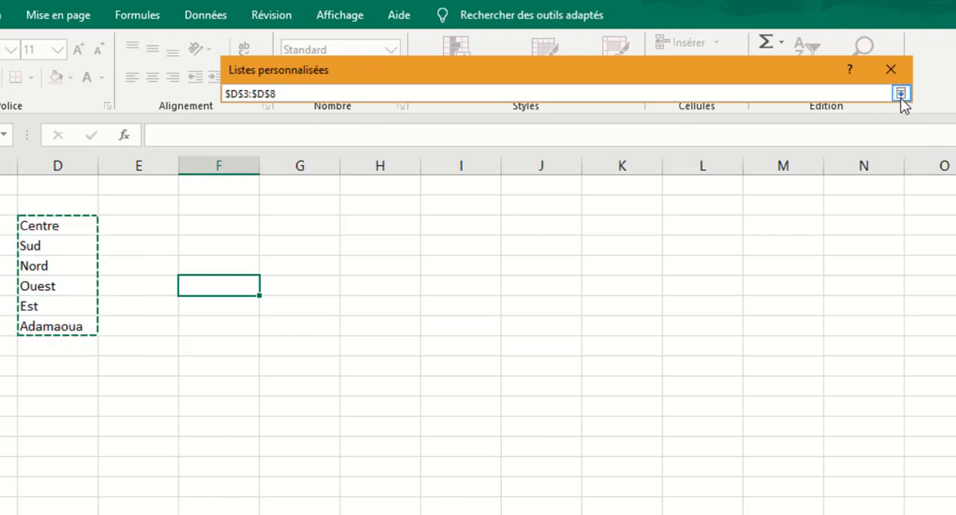
{"action": "left_click", "coordinate": [902, 94]}
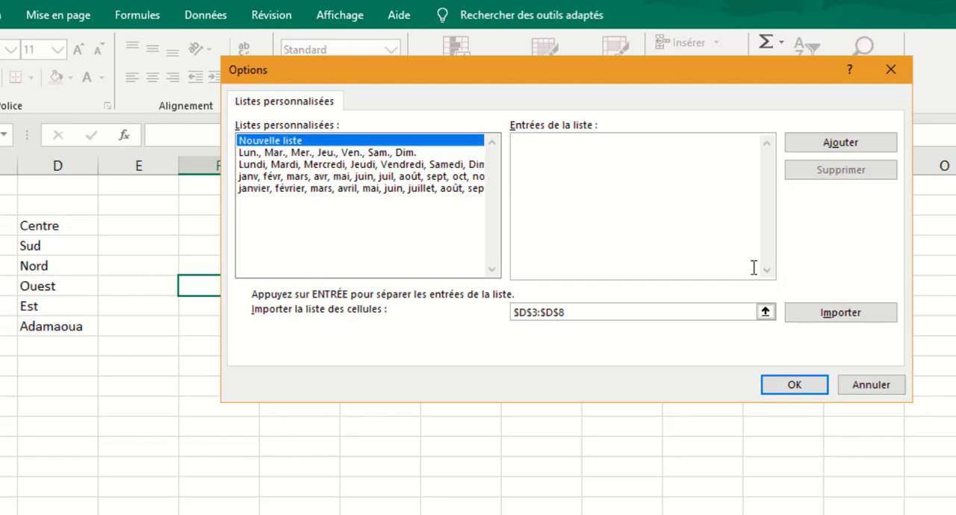
{"action": "left_click", "coordinate": [826, 318]}
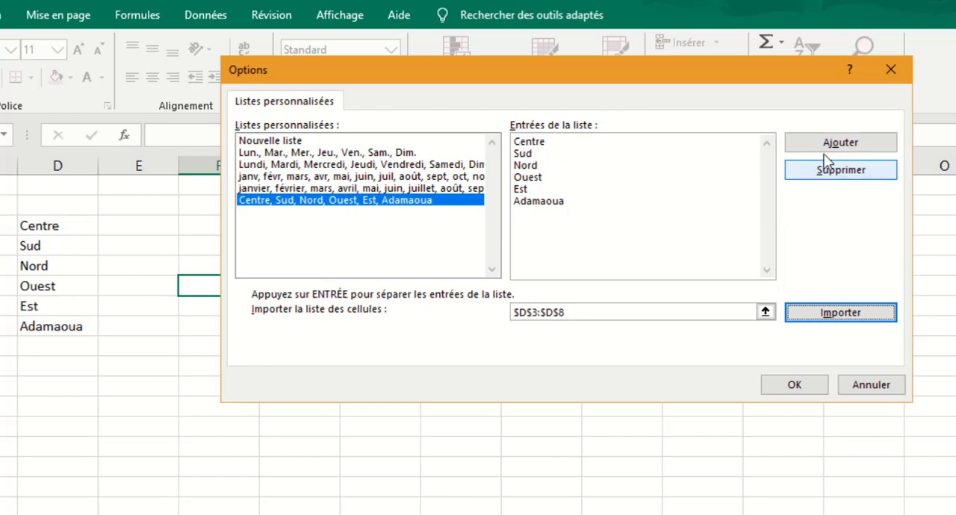
{"action": "left_click", "coordinate": [847, 143]}
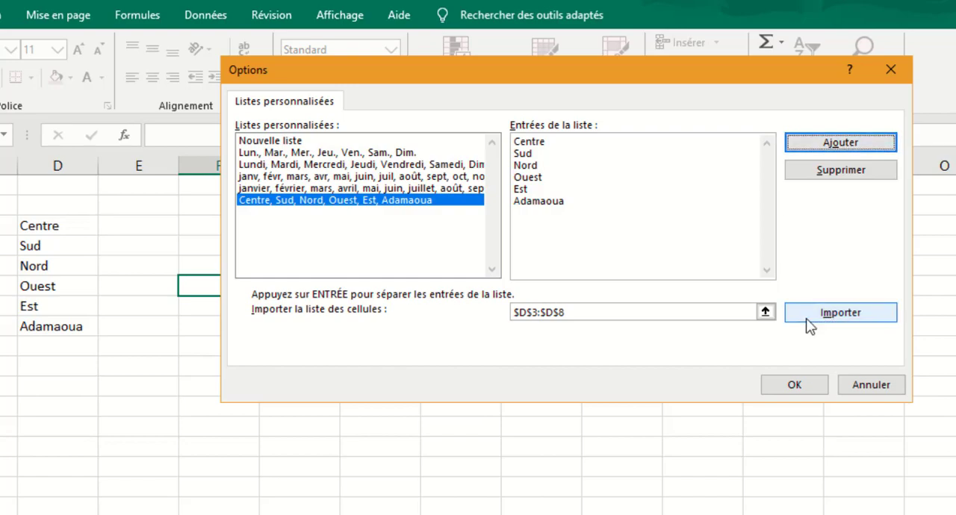
{"action": "left_click", "coordinate": [792, 385]}
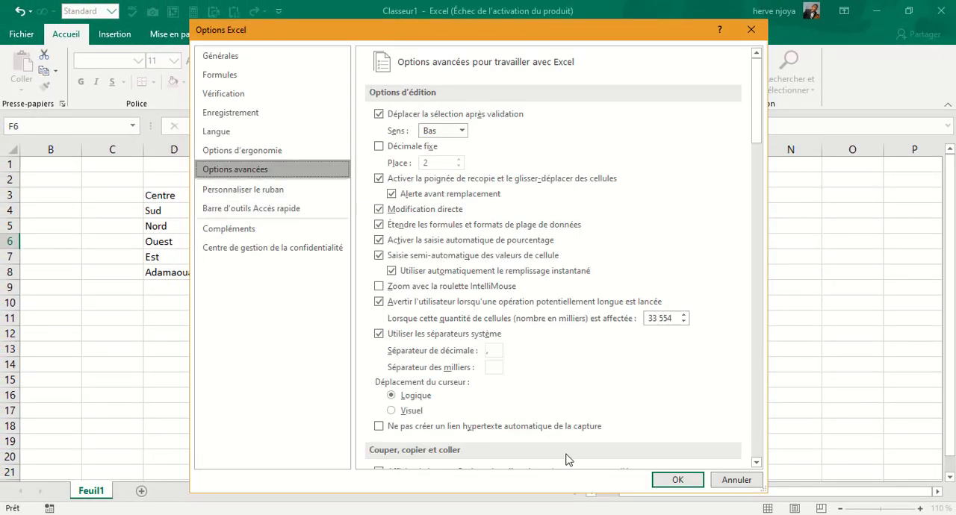
{"action": "left_click", "coordinate": [676, 480]}
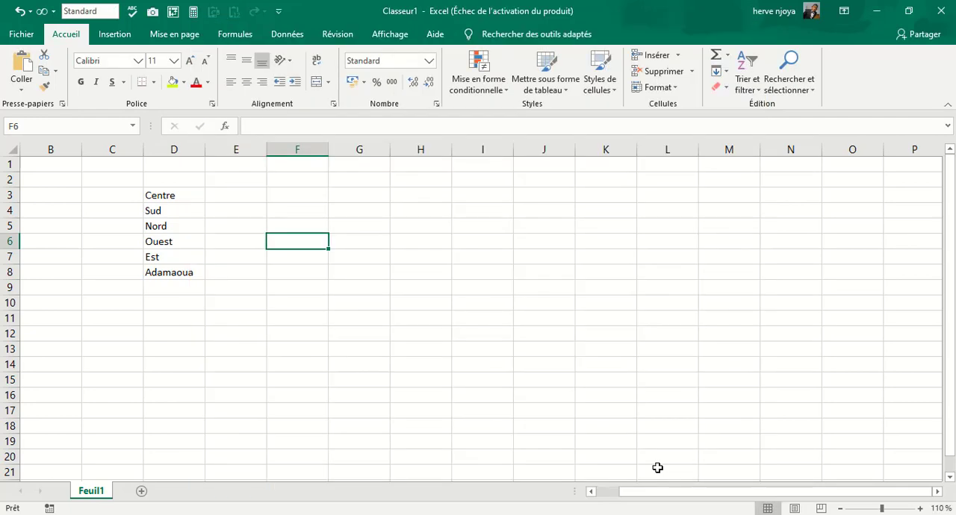
Test the region list by entering Sud in G5 and extending it across row 5 to L5 with the fill handle.
{"action": "left_click", "coordinate": [371, 191]}
{"action": "left_click", "coordinate": [370, 218]}
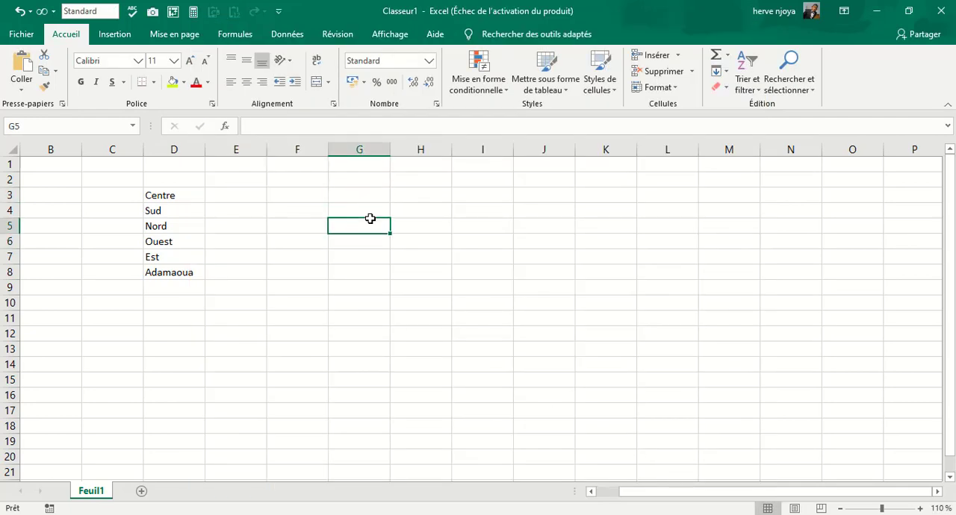
{"action": "type", "text": "Sud"}
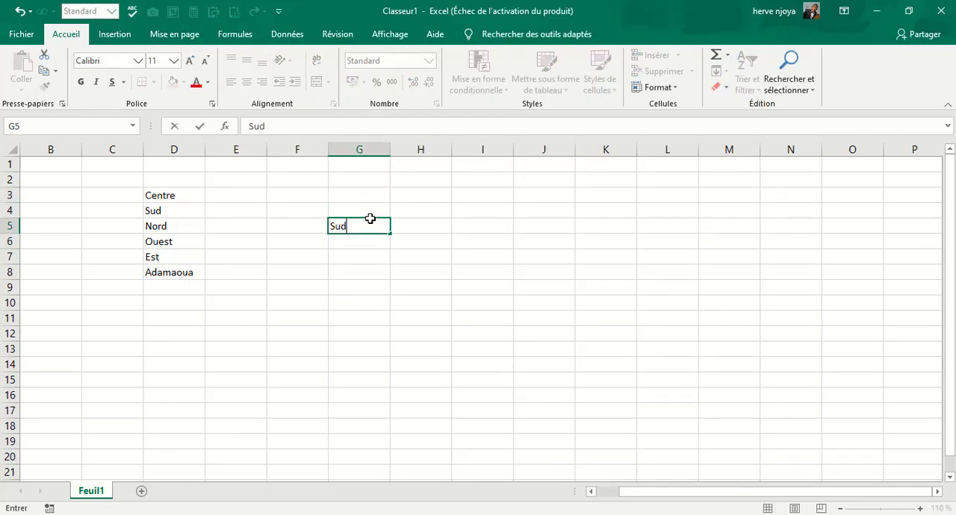
{"action": "key", "text": "Return"}
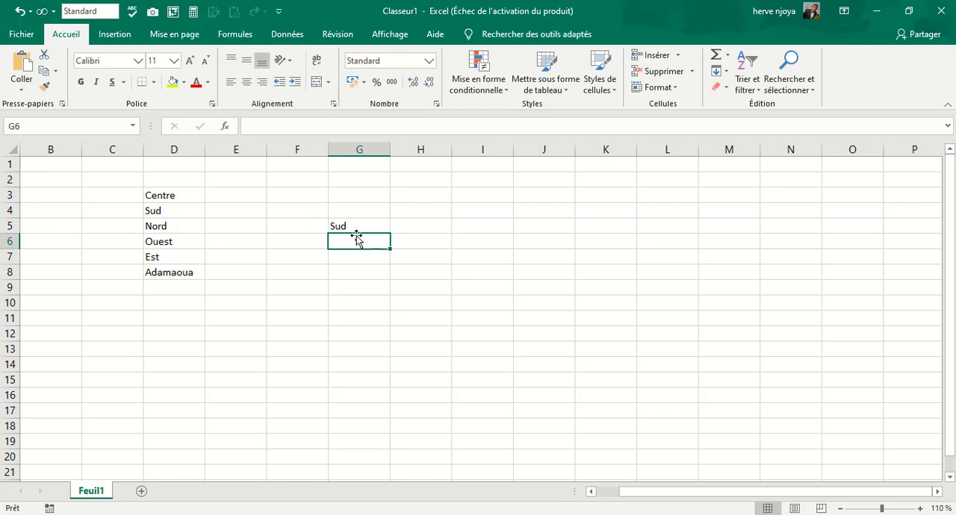
{"action": "left_click", "coordinate": [376, 223]}
{"action": "left_click_drag", "start_coordinate": [392, 234], "coordinate": [720, 232]}
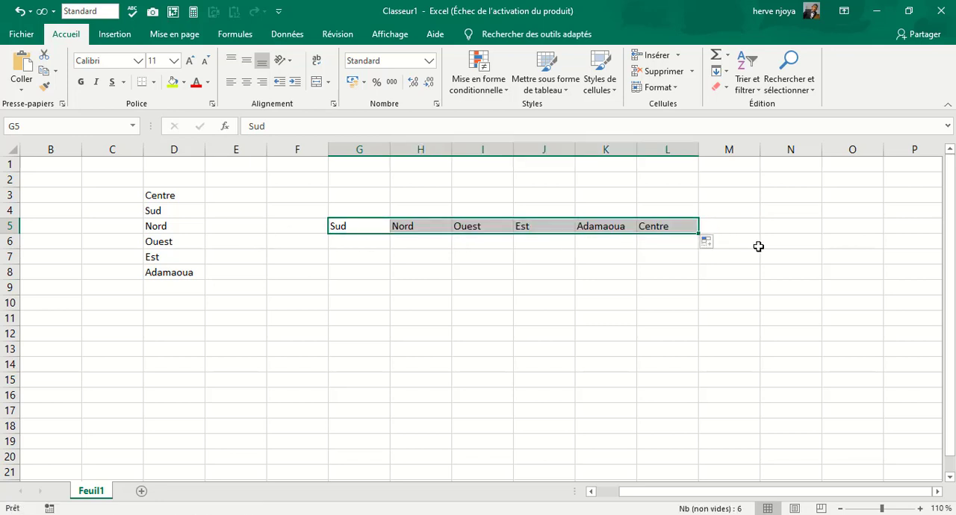
Extend Ouest from I5 down to I13 with the fill handle, and clear all the test regions outside column D.
{"action": "left_click", "coordinate": [492, 229]}
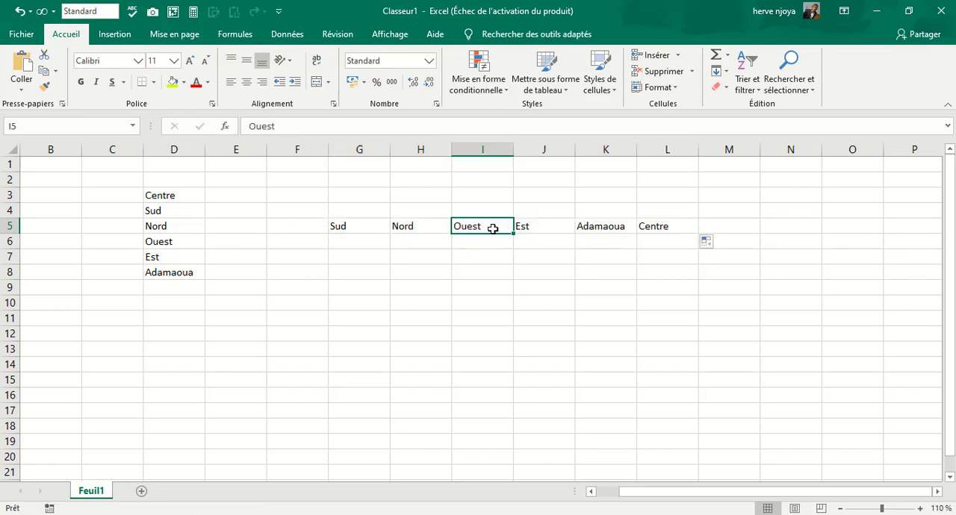
{"action": "left_click_drag", "start_coordinate": [514, 233], "coordinate": [516, 355]}
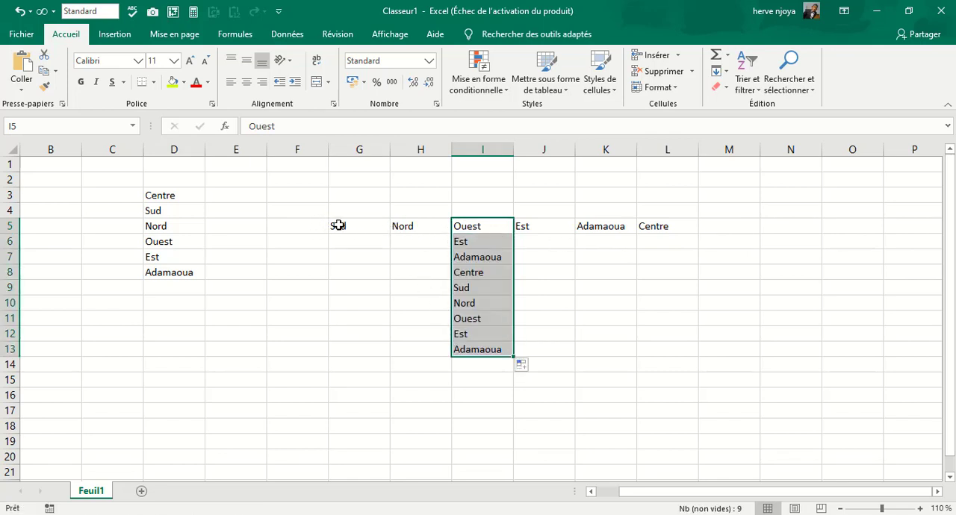
{"action": "left_click_drag", "start_coordinate": [323, 210], "coordinate": [649, 356]}
{"action": "key", "text": "Delete"}
{"action": "left_click", "coordinate": [378, 273]}
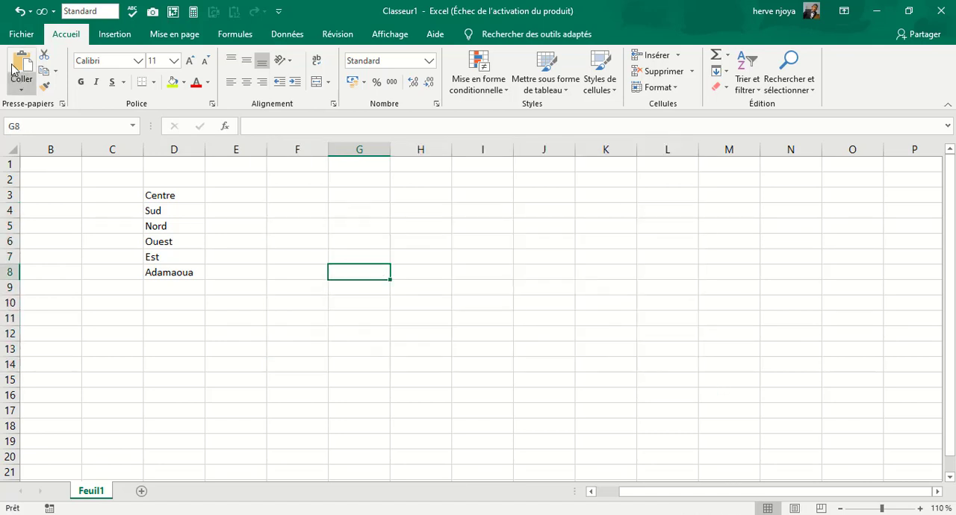
Reopen the custom lists editor from the advanced options.
{"action": "left_click", "coordinate": [17, 35]}
{"action": "left_click", "coordinate": [38, 490]}
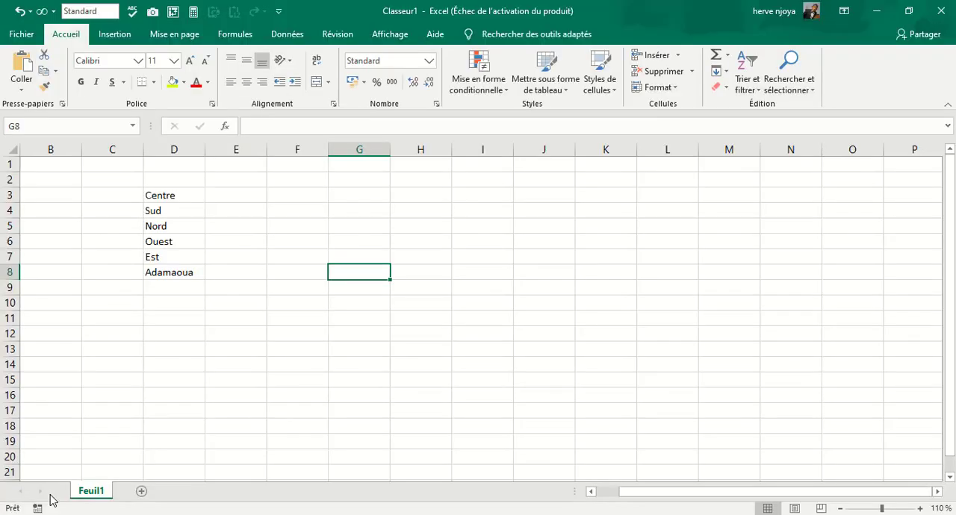
{"action": "left_click", "coordinate": [230, 169]}
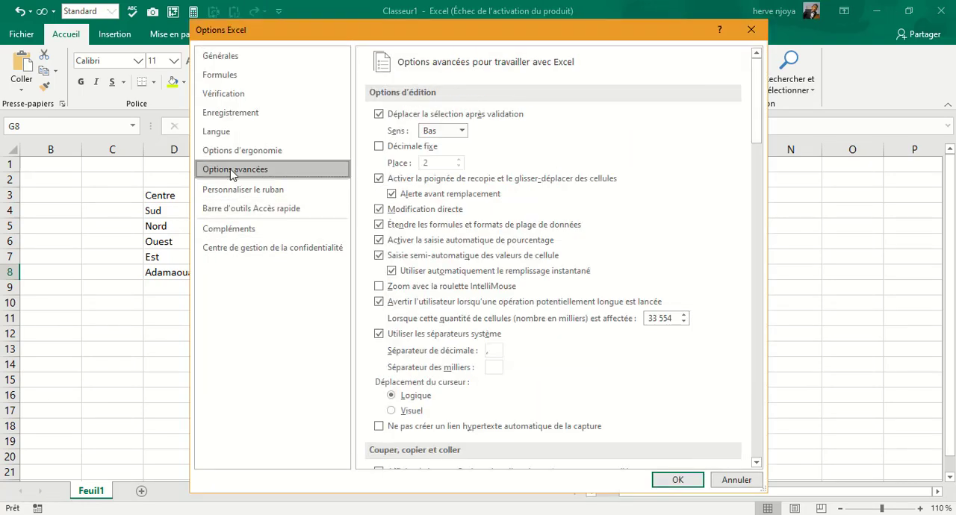
{"action": "scroll", "coordinate": [619, 335], "scroll_direction": "down", "scroll_amount": 4}
{"action": "scroll", "coordinate": [618, 335], "scroll_direction": "down", "scroll_amount": 12}
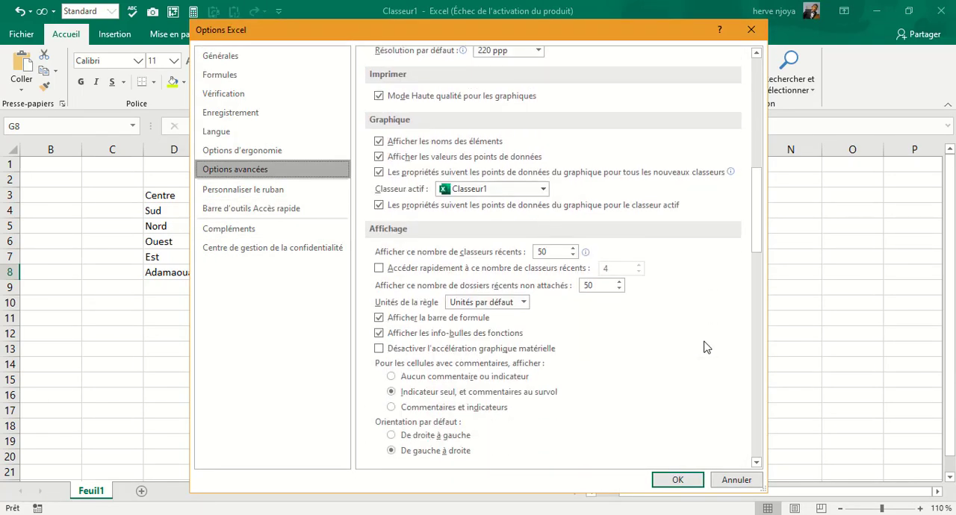
{"action": "scroll", "coordinate": [674, 338], "scroll_direction": "down", "scroll_amount": 12}
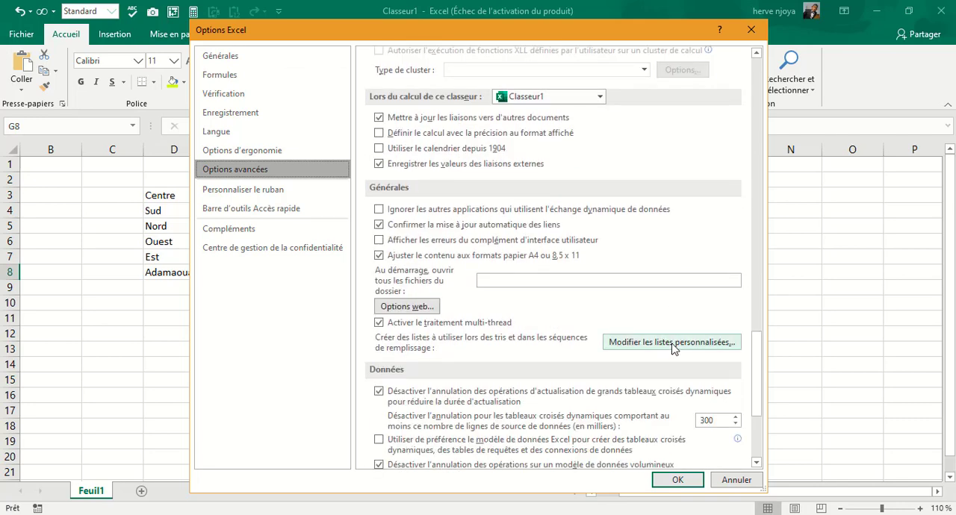
{"action": "left_click", "coordinate": [672, 344]}
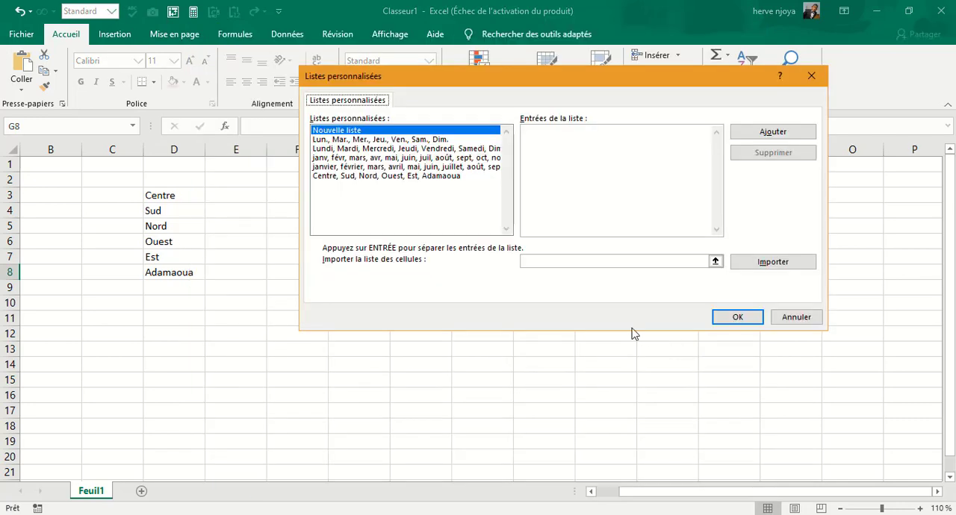
Add a new custom list of six first names entered directly in the list entries, and accept the options.
{"action": "left_click", "coordinate": [561, 143]}
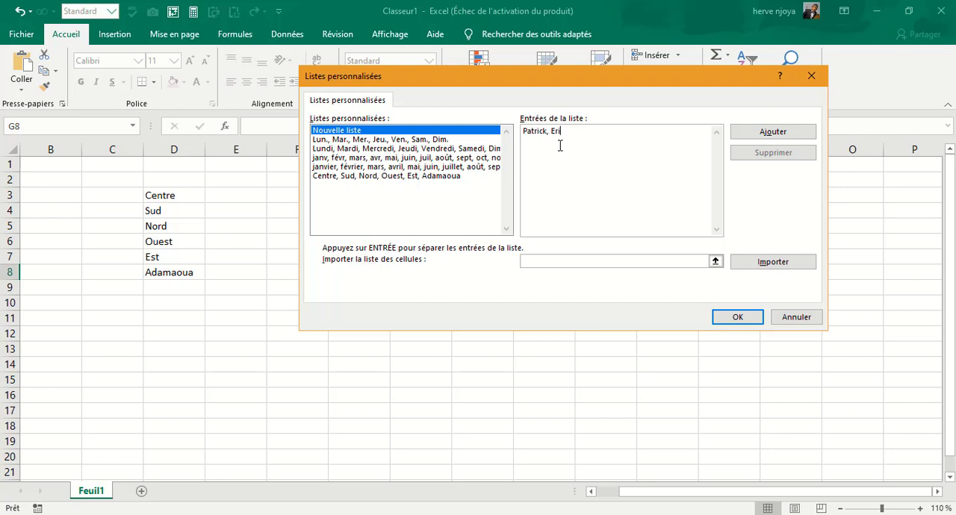
{"action": "type", "text": "Laure"}
{"action": "right_click", "coordinate": [555, 146]}
{"action": "left_click", "coordinate": [672, 170]}
{"action": "left_click", "coordinate": [776, 133]}
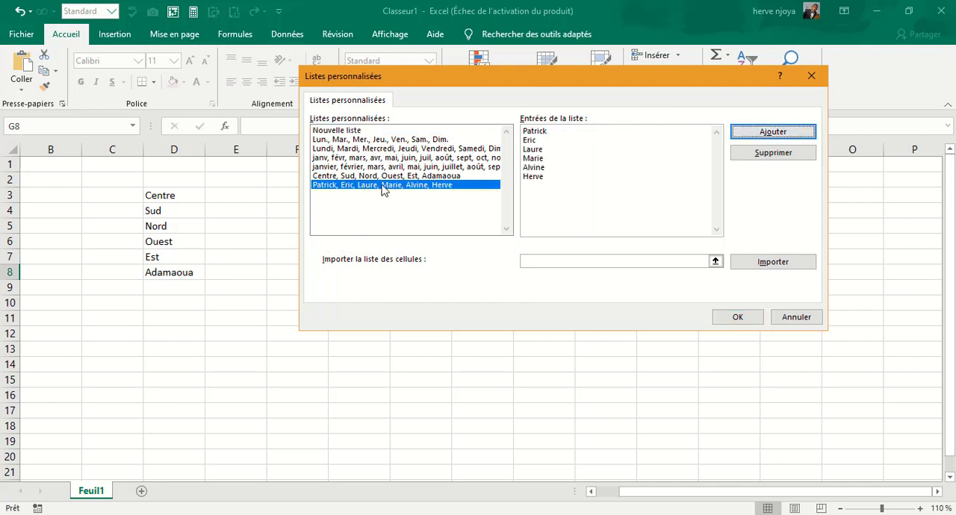
{"action": "left_click", "coordinate": [738, 318]}
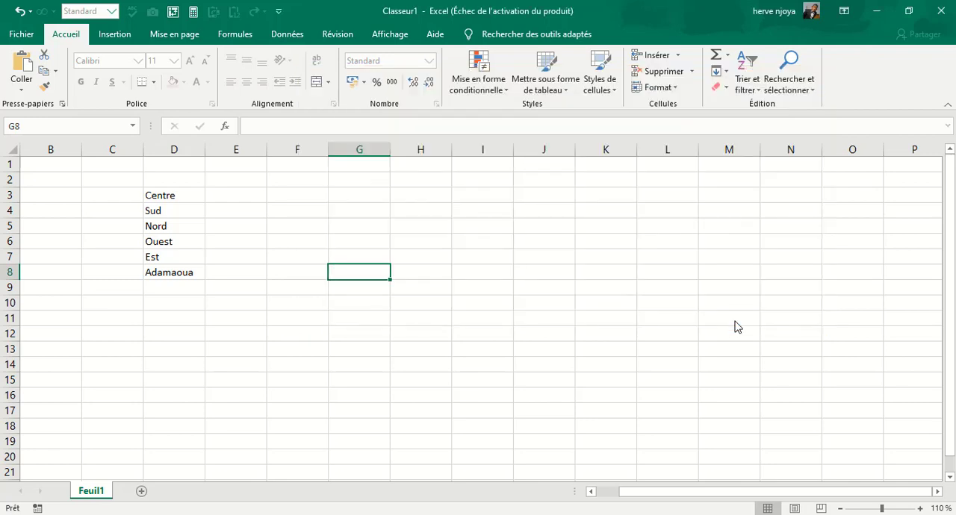
{"action": "left_click", "coordinate": [678, 480]}
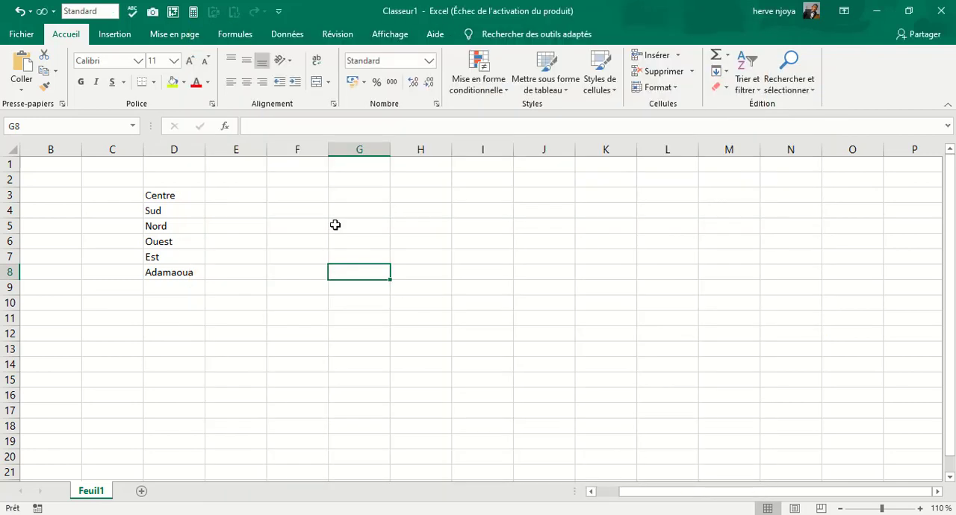
Test the first-name list by entering its opening name in G4 and extending it down to G12 with the fill handle.
{"action": "left_click", "coordinate": [369, 182]}
{"action": "left_click", "coordinate": [281, 214]}
{"action": "left_click", "coordinate": [394, 228]}
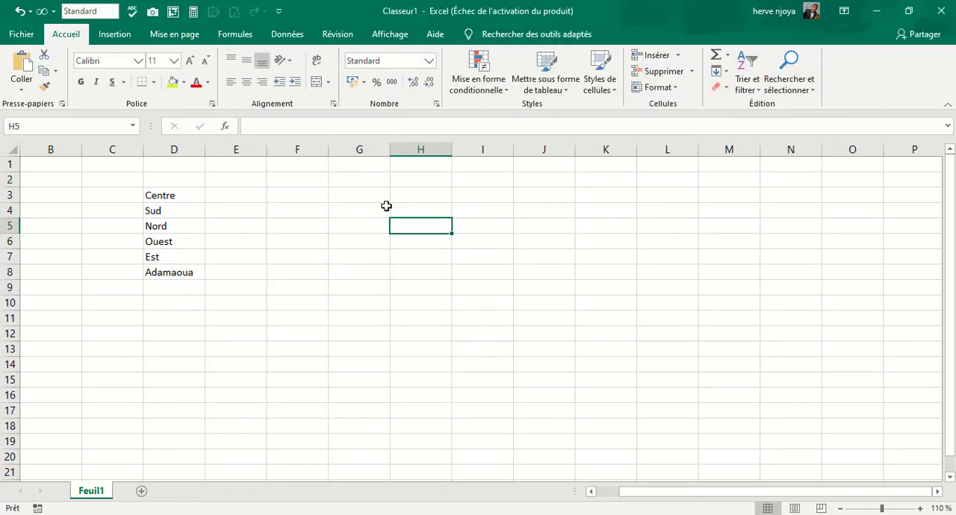
{"action": "left_click", "coordinate": [353, 214]}
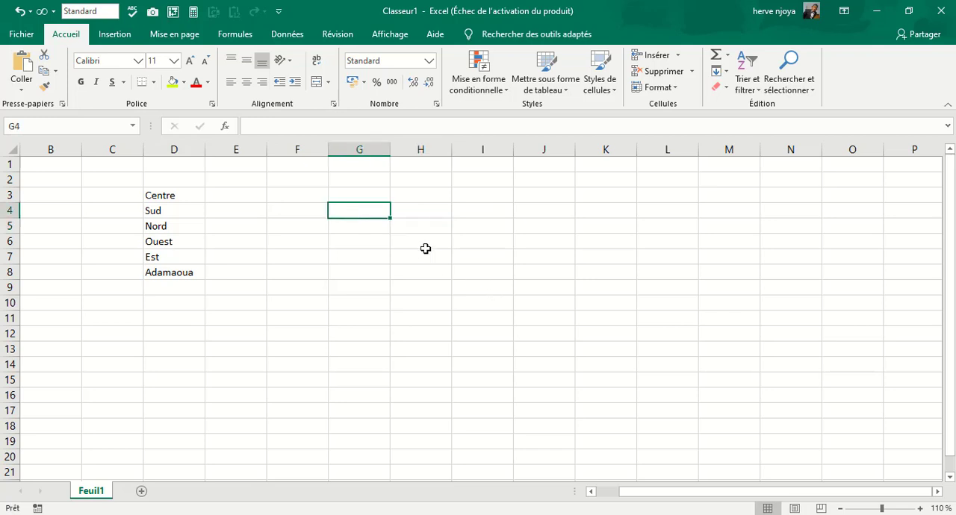
{"action": "type", "text": "H"}
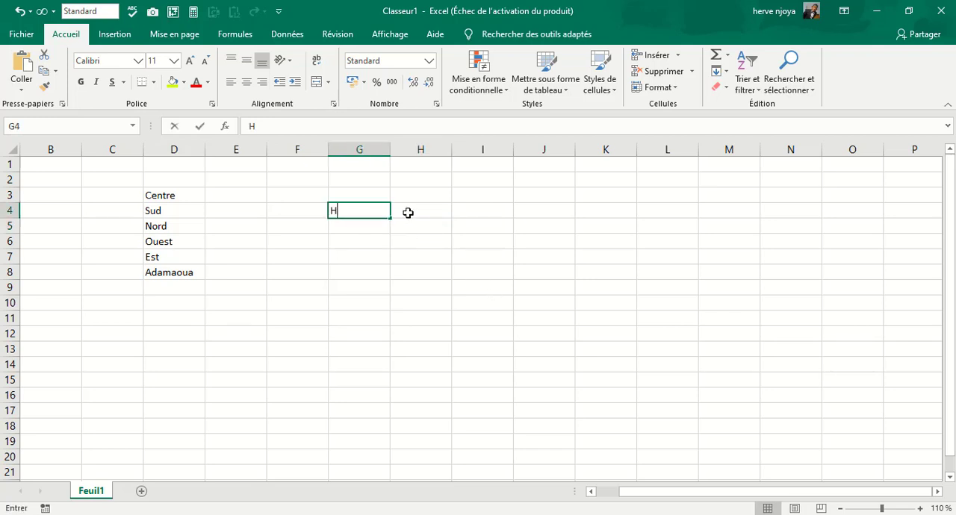
{"action": "type", "text": "erve"}
{"action": "key", "text": "Return"}
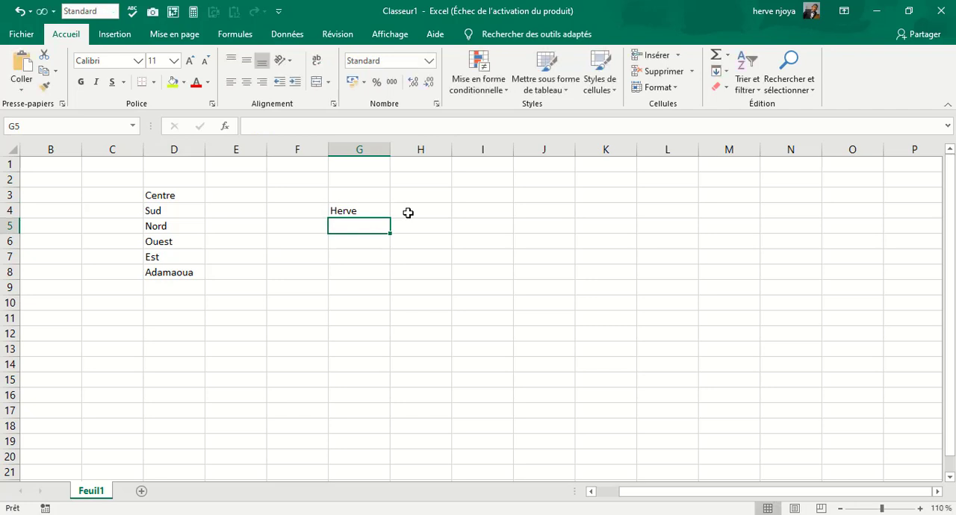
{"action": "left_click", "coordinate": [374, 211]}
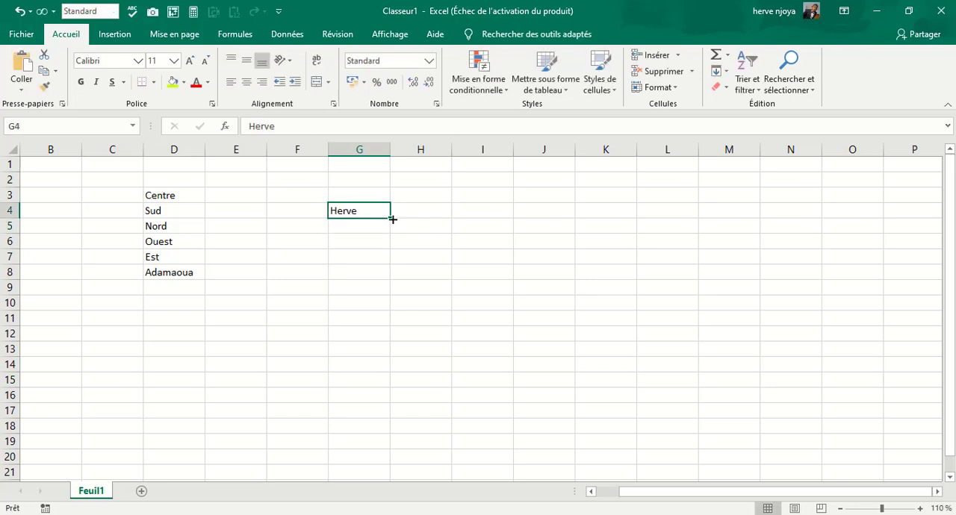
{"action": "left_click_drag", "start_coordinate": [390, 218], "coordinate": [395, 340]}
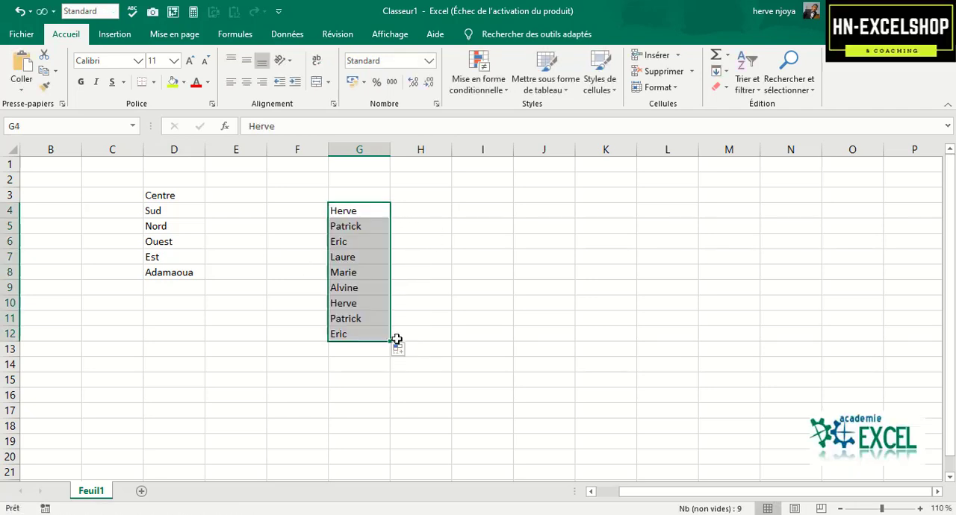
{"action": "left_click", "coordinate": [423, 243]}
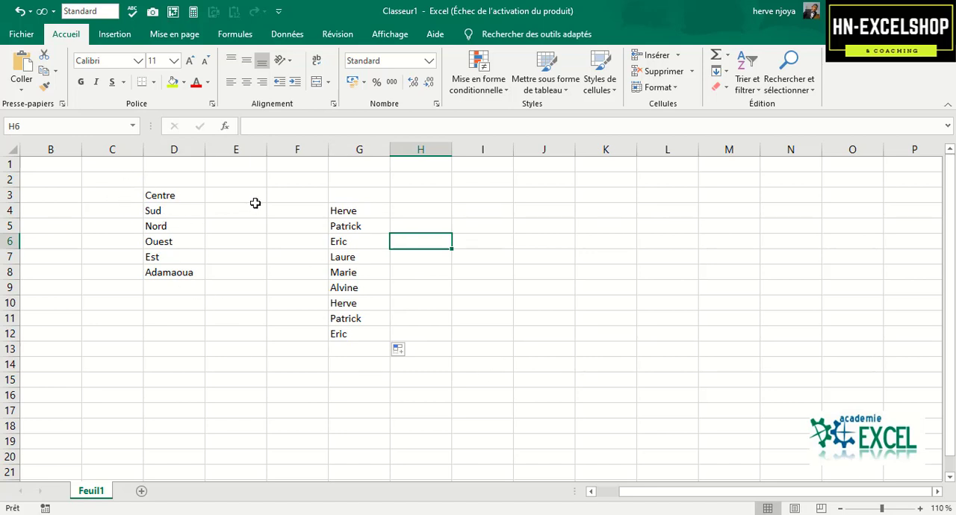
Clear the regions and first names from the range D2:G12.
{"action": "left_click_drag", "start_coordinate": [173, 180], "coordinate": [372, 336]}
{"action": "key", "text": "Delete"}
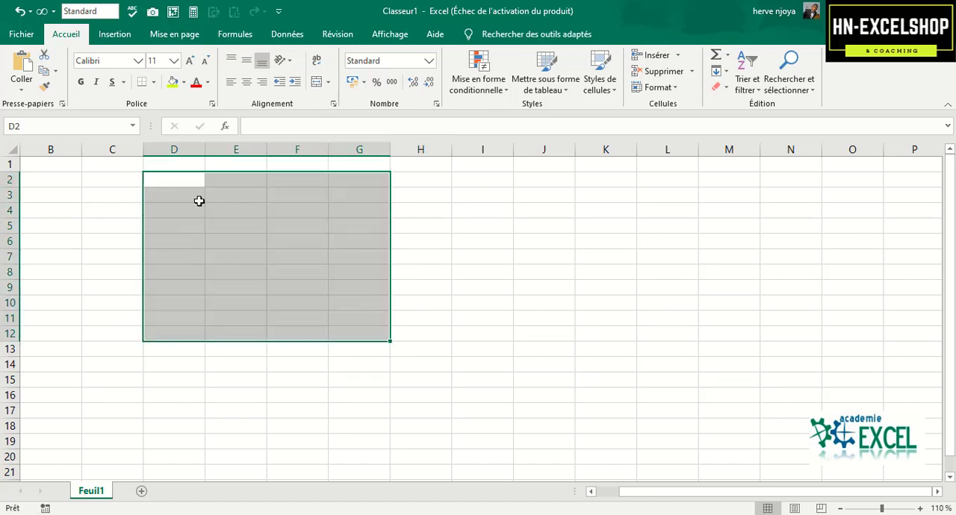
{"action": "left_click", "coordinate": [297, 258]}
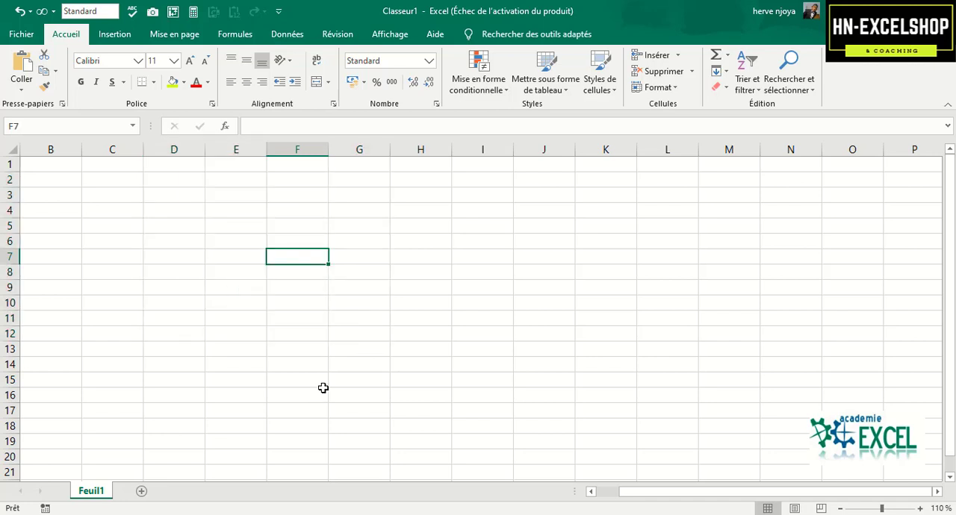